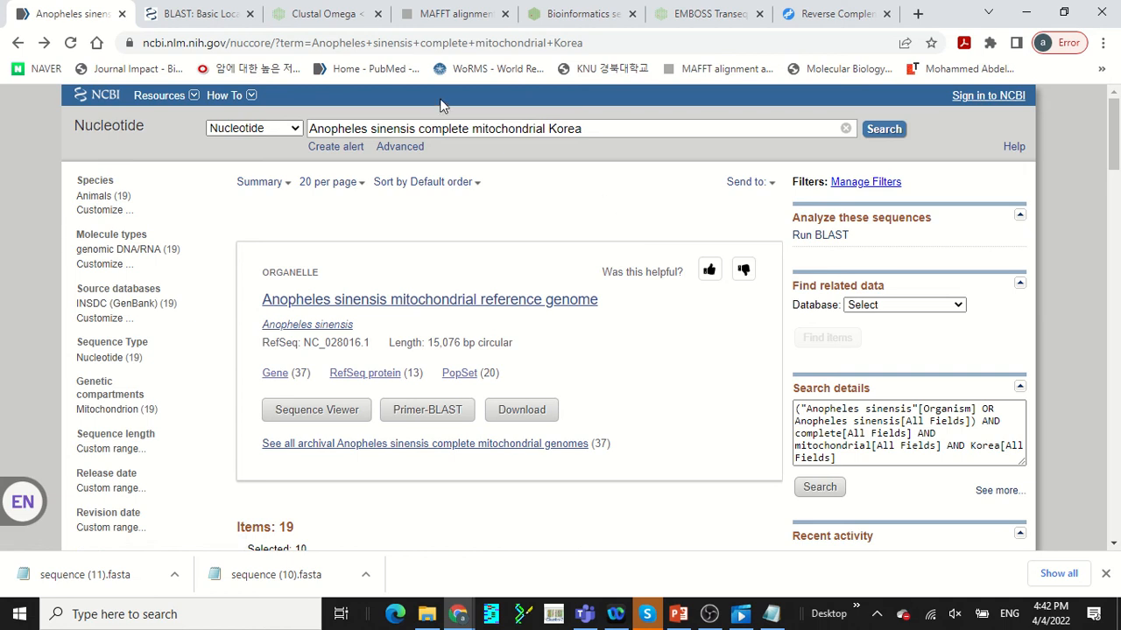
Switch to the BLAST page and open the Nucleotide BLAST search form
{"action": "left_click", "coordinate": [191, 13]}
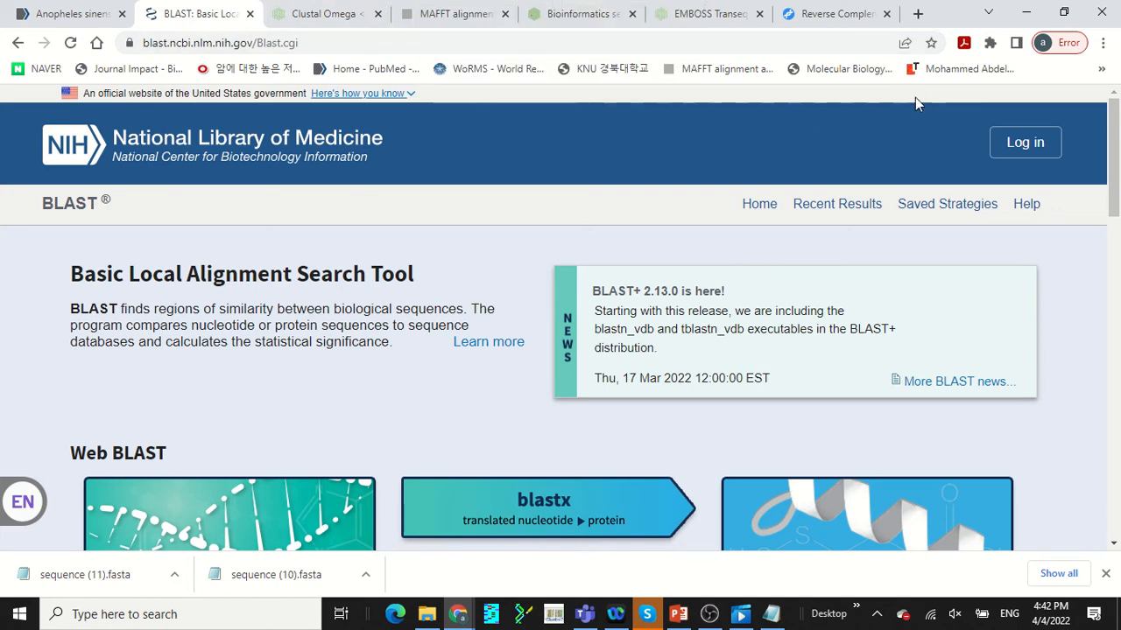
{"action": "scroll", "coordinate": [743, 155], "scroll_direction": "down", "scroll_amount": 4}
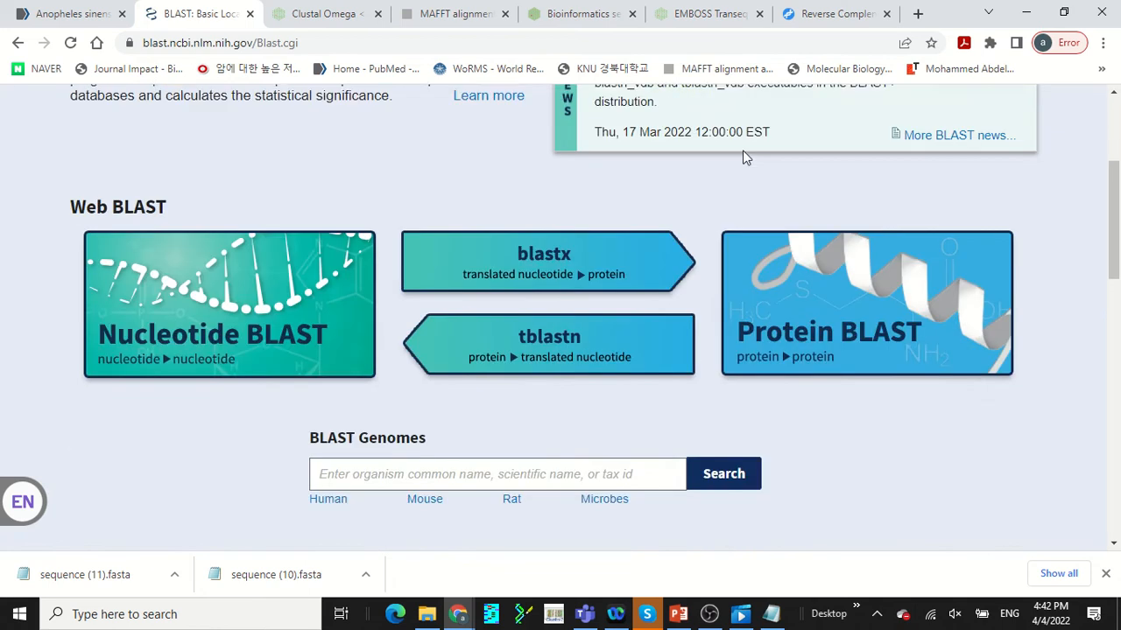
{"action": "scroll", "coordinate": [417, 193], "scroll_direction": "up", "scroll_amount": 1}
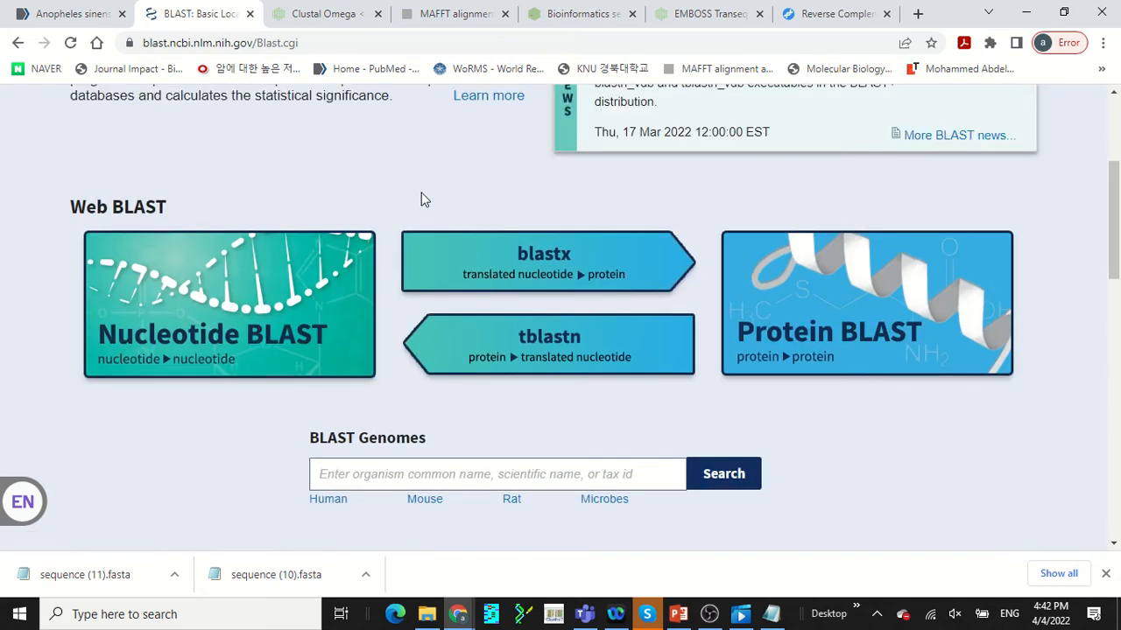
{"action": "left_click", "coordinate": [255, 332]}
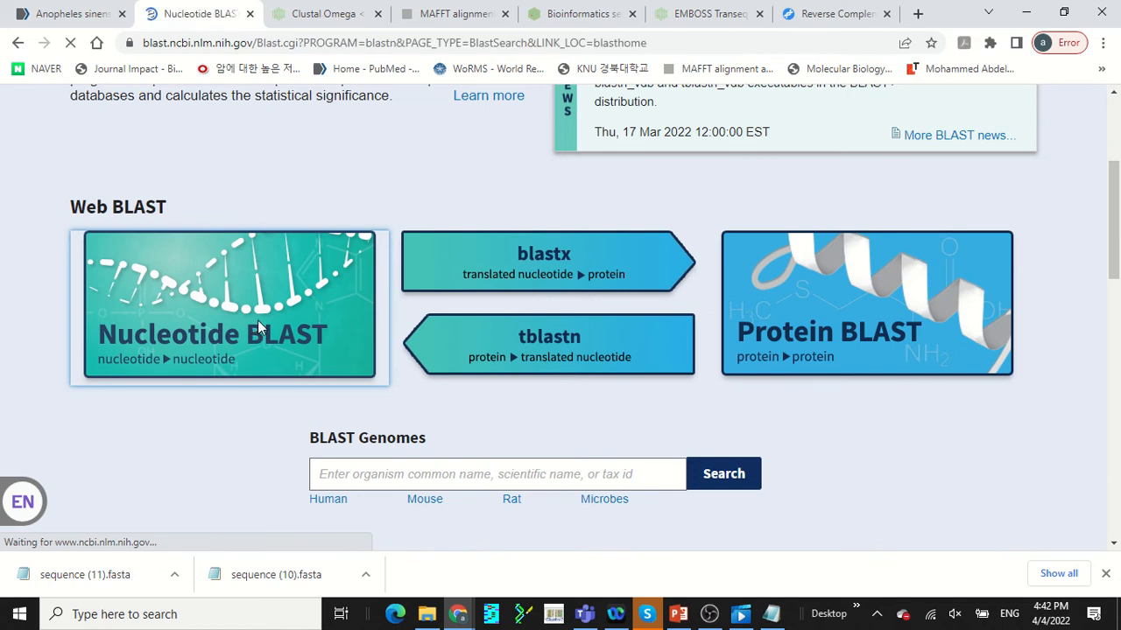
{"action": "scroll", "coordinate": [254, 331], "scroll_direction": "down", "scroll_amount": 1}
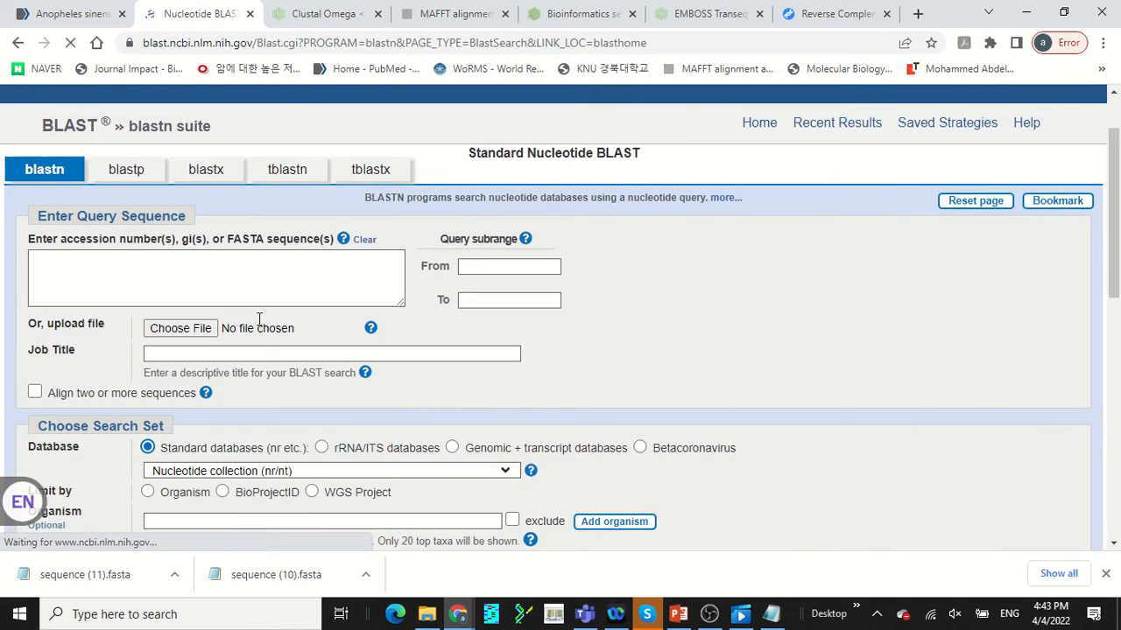
Paste the copied nucleotide sequence as the query sequence of the blastn search
{"action": "left_click", "coordinate": [267, 282]}
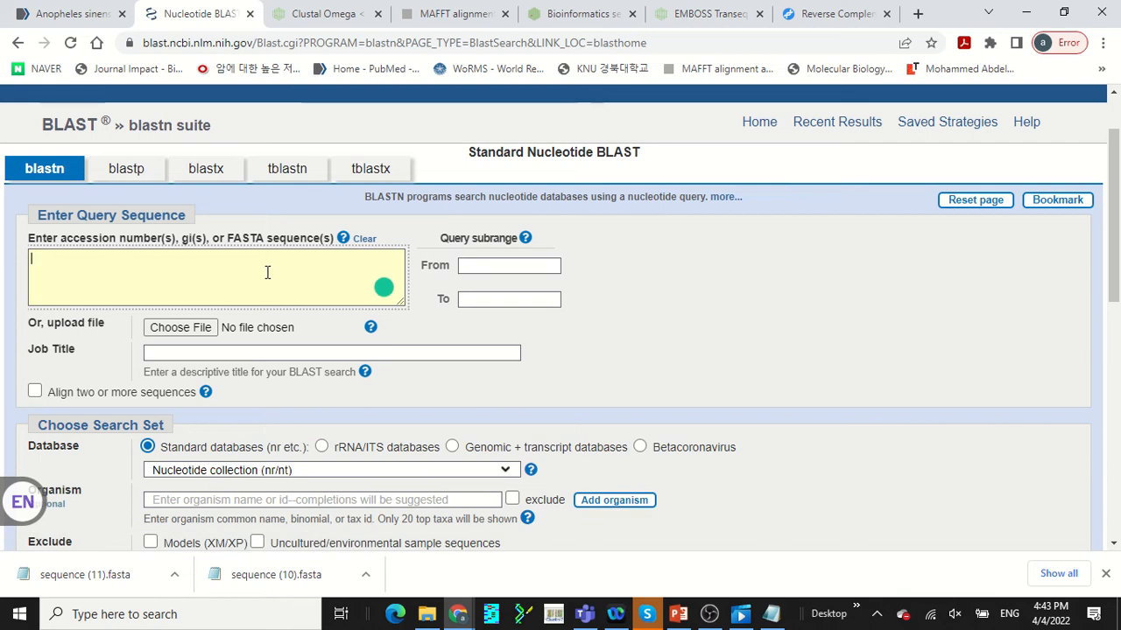
{"action": "right_click", "coordinate": [267, 273]}
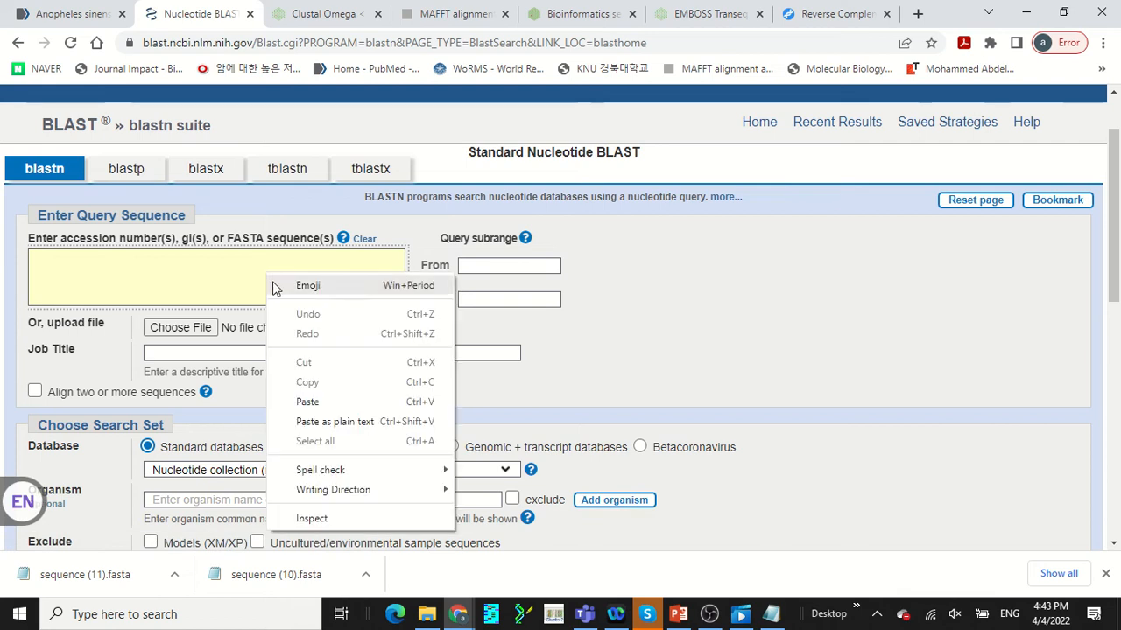
{"action": "left_click", "coordinate": [307, 402]}
{"action": "scroll", "coordinate": [233, 305], "scroll_direction": "up", "scroll_amount": 1}
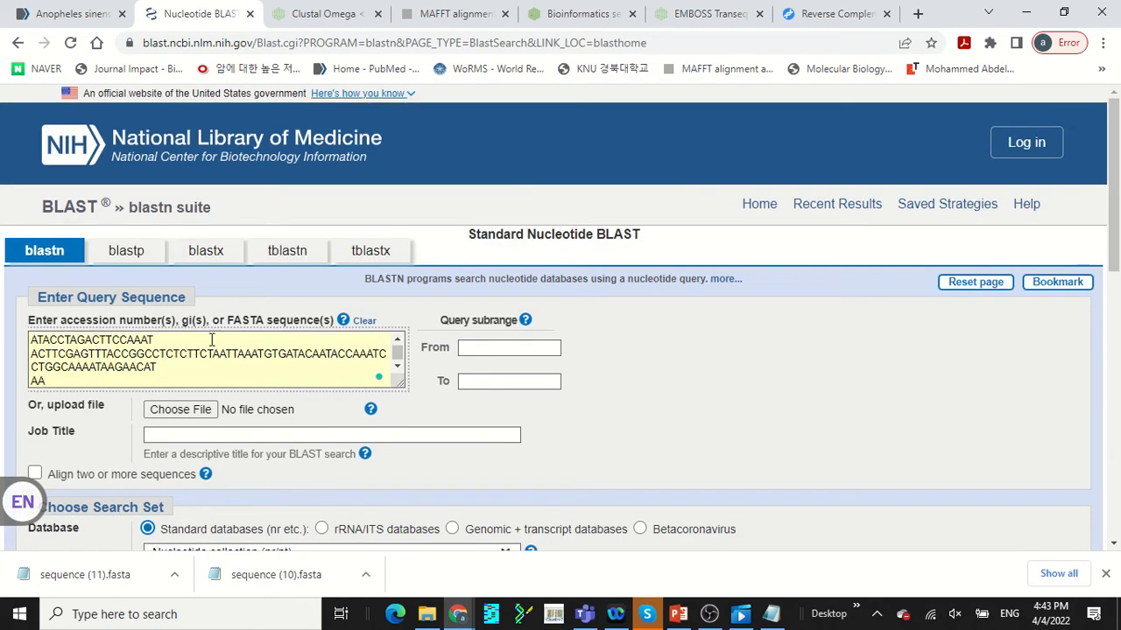
Review the search settings and run BLAST against the Nucleotide collection (nr/nt), optimized for highly similar sequences (megablast)
{"action": "scroll", "coordinate": [213, 343], "scroll_direction": "up", "scroll_amount": 2}
{"action": "scroll", "coordinate": [283, 394], "scroll_direction": "down", "scroll_amount": 4}
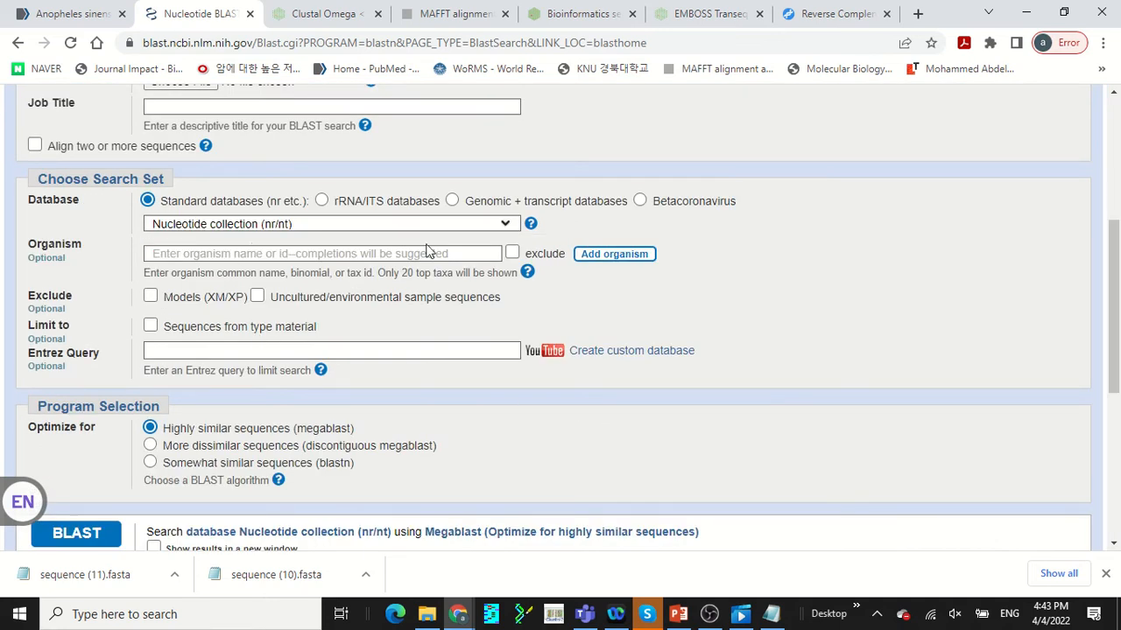
{"action": "scroll", "coordinate": [280, 320], "scroll_direction": "down", "scroll_amount": 1}
{"action": "scroll", "coordinate": [232, 314], "scroll_direction": "down", "scroll_amount": 1}
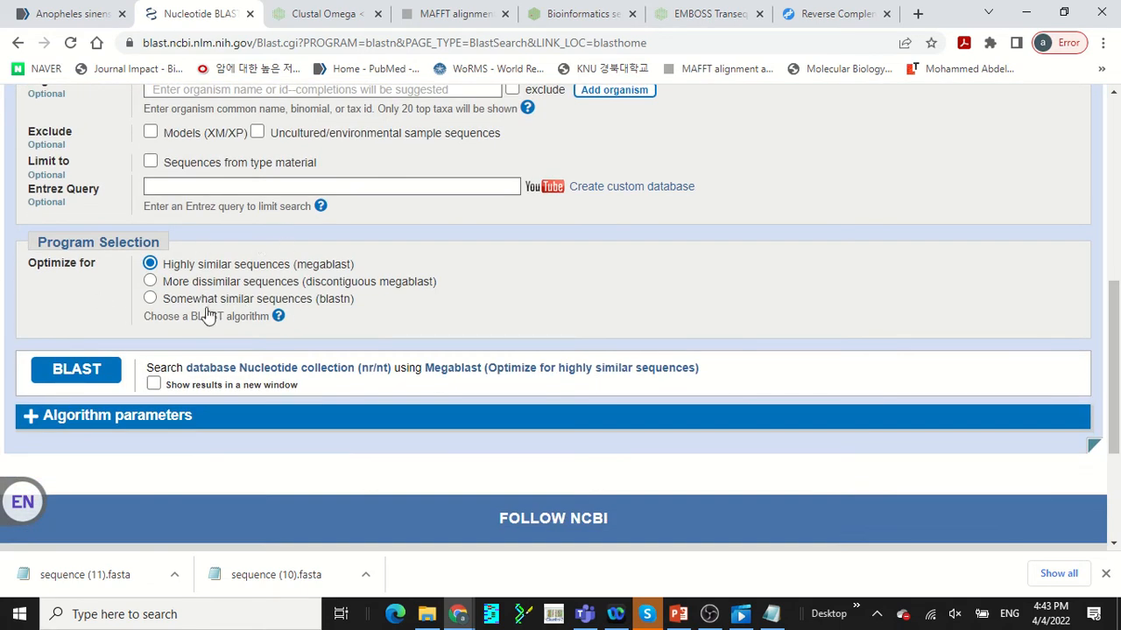
{"action": "scroll", "coordinate": [380, 292], "scroll_direction": "up", "scroll_amount": 2}
{"action": "scroll", "coordinate": [380, 309], "scroll_direction": "up", "scroll_amount": 1}
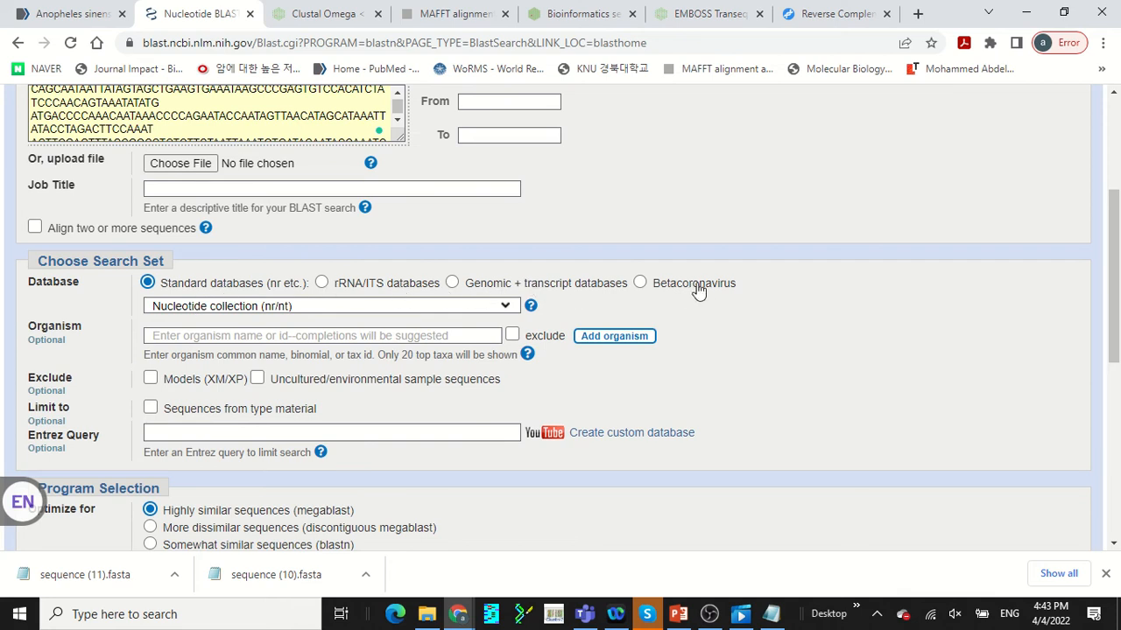
{"action": "scroll", "coordinate": [295, 303], "scroll_direction": "up", "scroll_amount": 3}
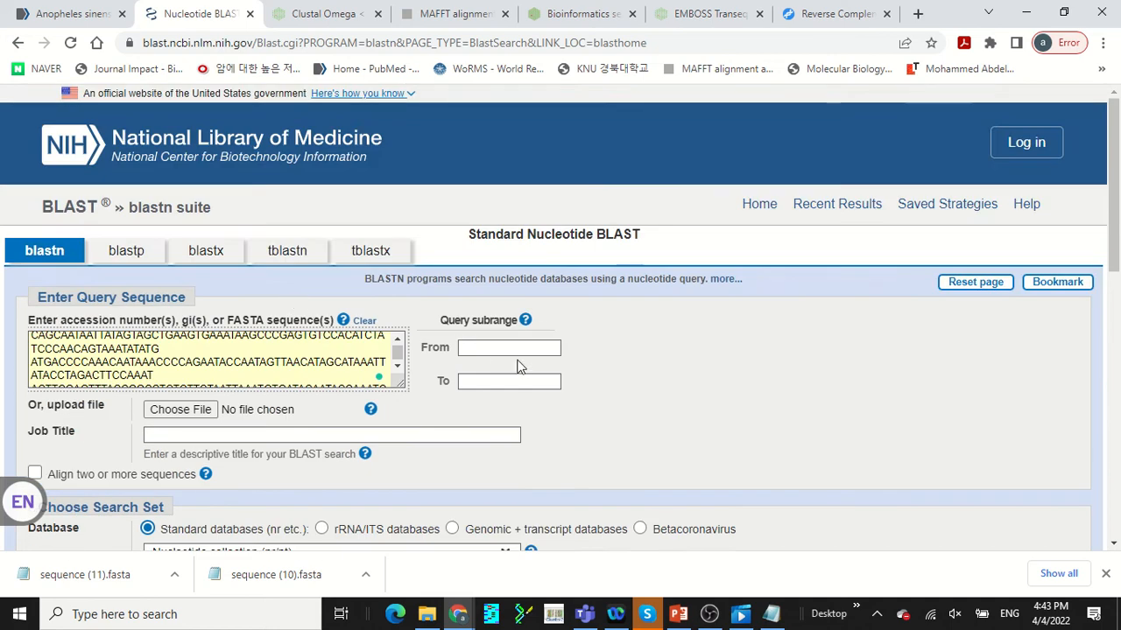
{"action": "scroll", "coordinate": [520, 365], "scroll_direction": "down", "scroll_amount": 3}
{"action": "scroll", "coordinate": [521, 366], "scroll_direction": "down", "scroll_amount": 2}
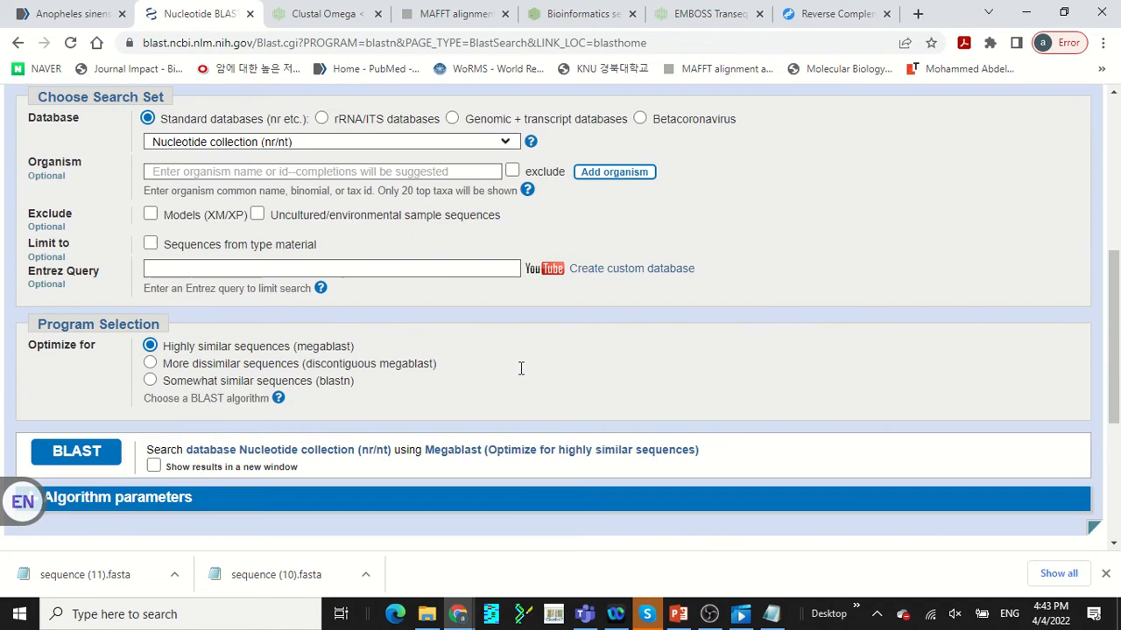
{"action": "scroll", "coordinate": [118, 301], "scroll_direction": "up", "scroll_amount": 3}
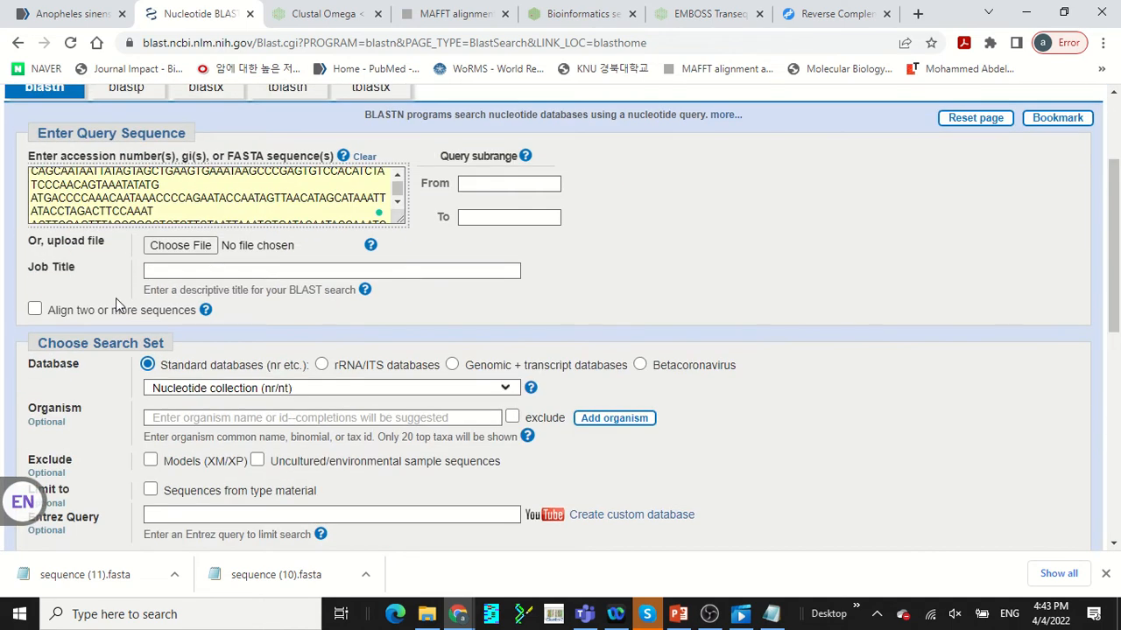
{"action": "scroll", "coordinate": [116, 297], "scroll_direction": "down", "scroll_amount": 4}
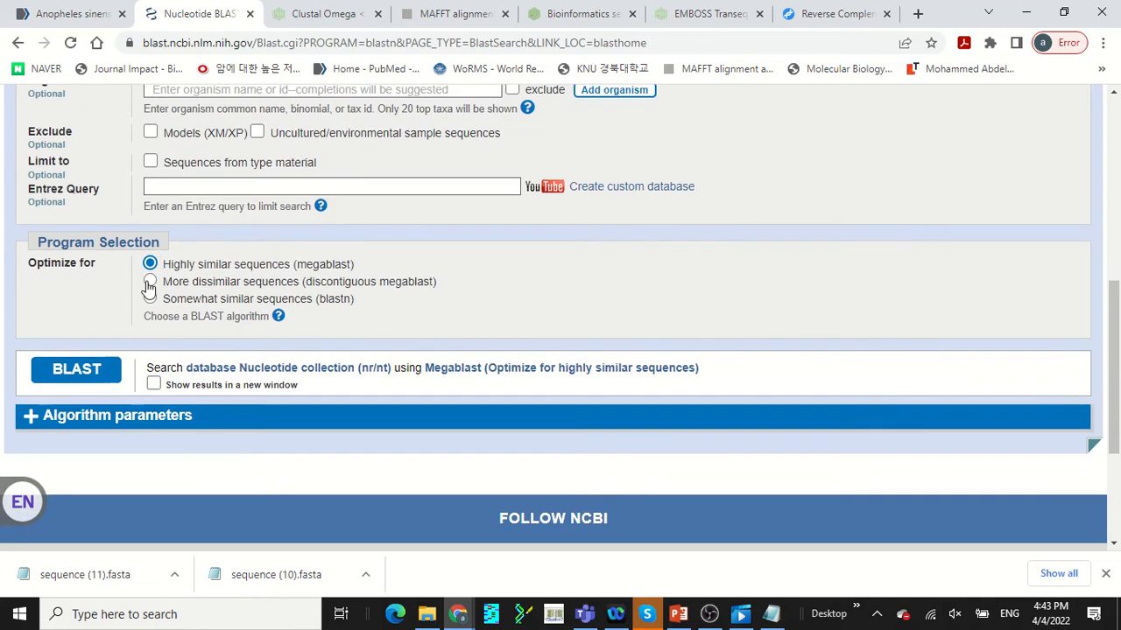
{"action": "left_click", "coordinate": [79, 375]}
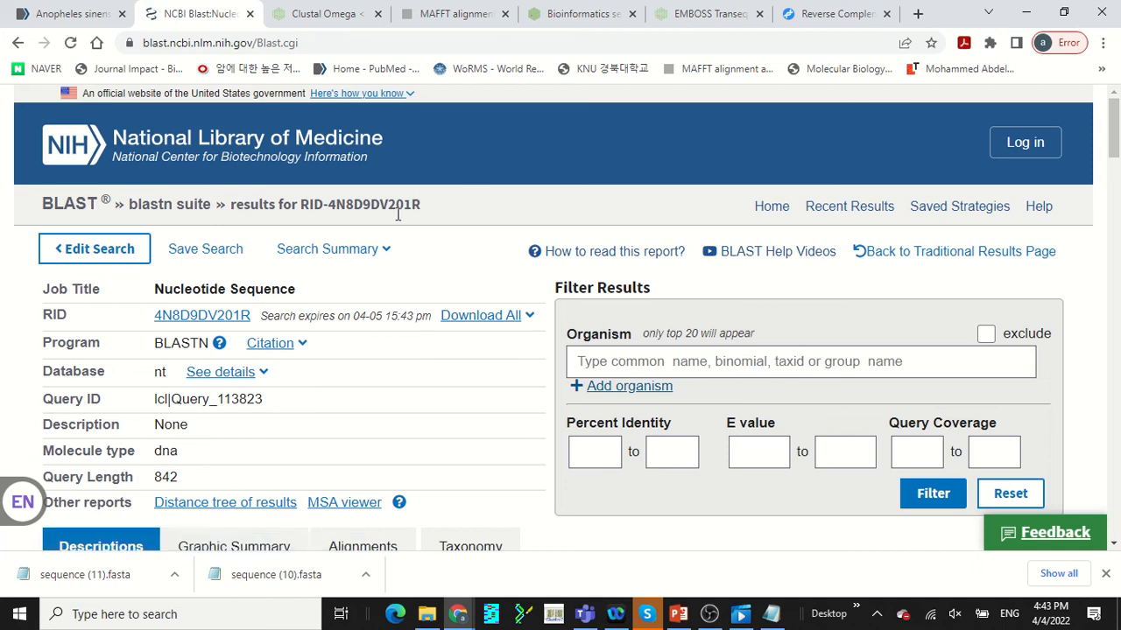
Examine the search job details and the descriptions of the sequences producing significant alignments
{"action": "scroll", "coordinate": [403, 200], "scroll_direction": "down", "scroll_amount": 1}
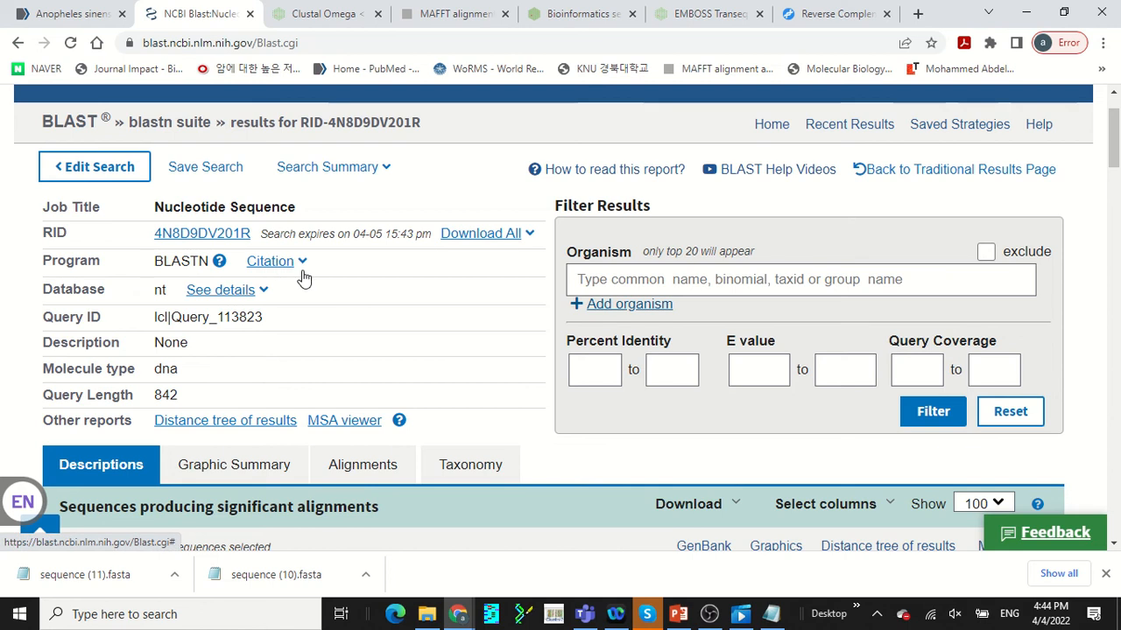
{"action": "scroll", "coordinate": [652, 256], "scroll_direction": "down", "scroll_amount": 2}
{"action": "scroll", "coordinate": [368, 273], "scroll_direction": "down", "scroll_amount": 1}
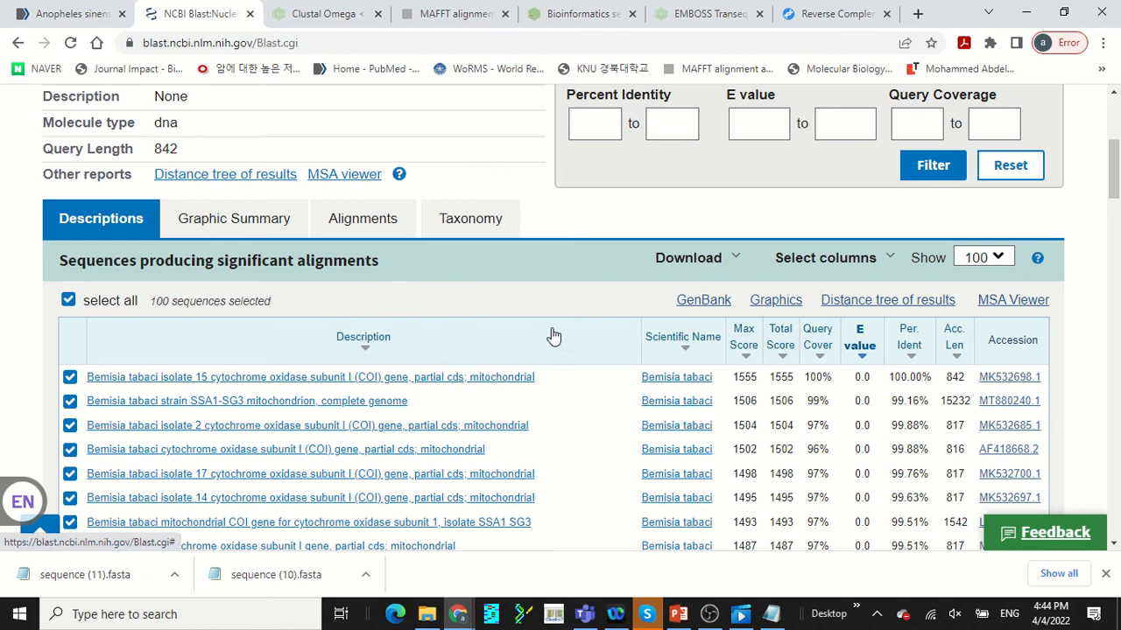
Inspect the graphic summary showing how the BLAST hits are distributed along the query
{"action": "left_click", "coordinate": [246, 225]}
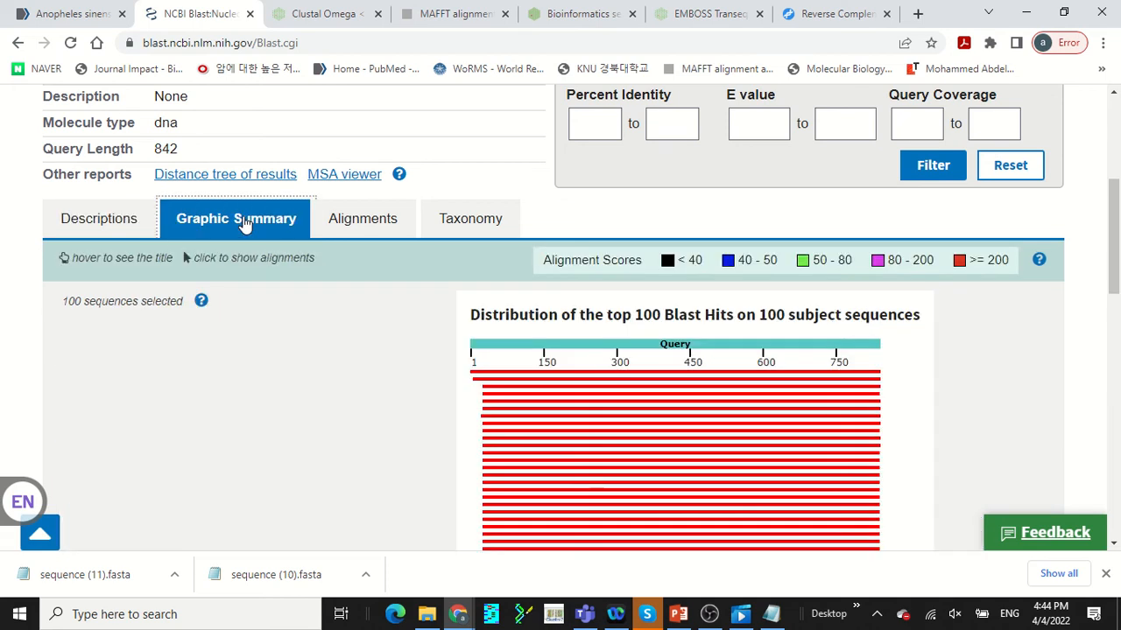
{"action": "scroll", "coordinate": [823, 396], "scroll_direction": "down", "scroll_amount": 8}
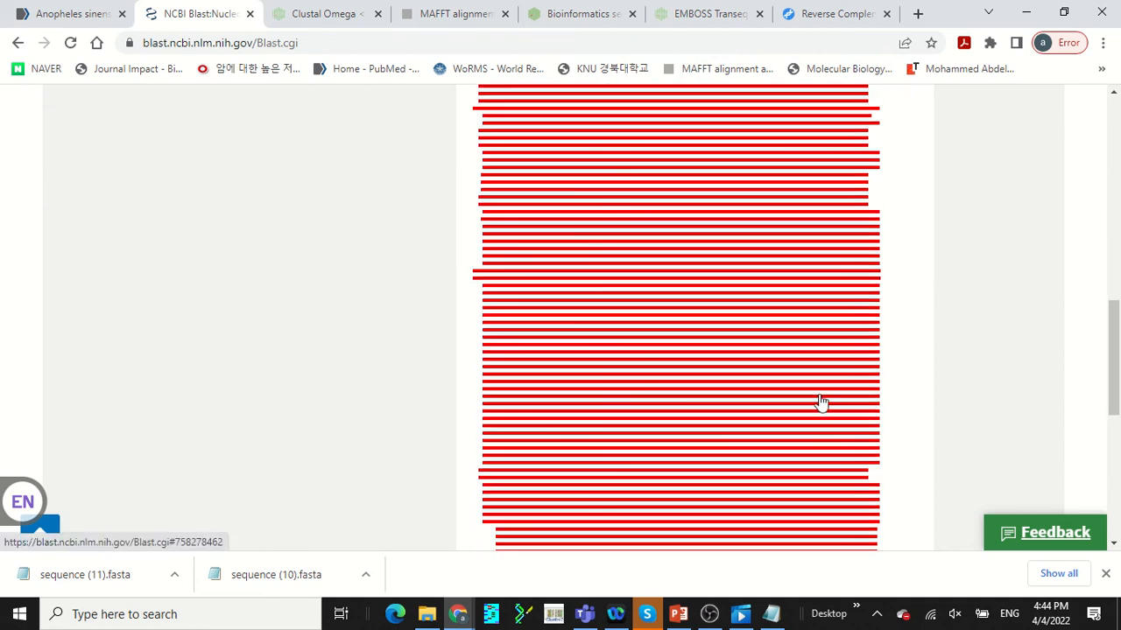
{"action": "scroll", "coordinate": [823, 396], "scroll_direction": "up", "scroll_amount": 1}
{"action": "scroll", "coordinate": [823, 397], "scroll_direction": "up", "scroll_amount": 8}
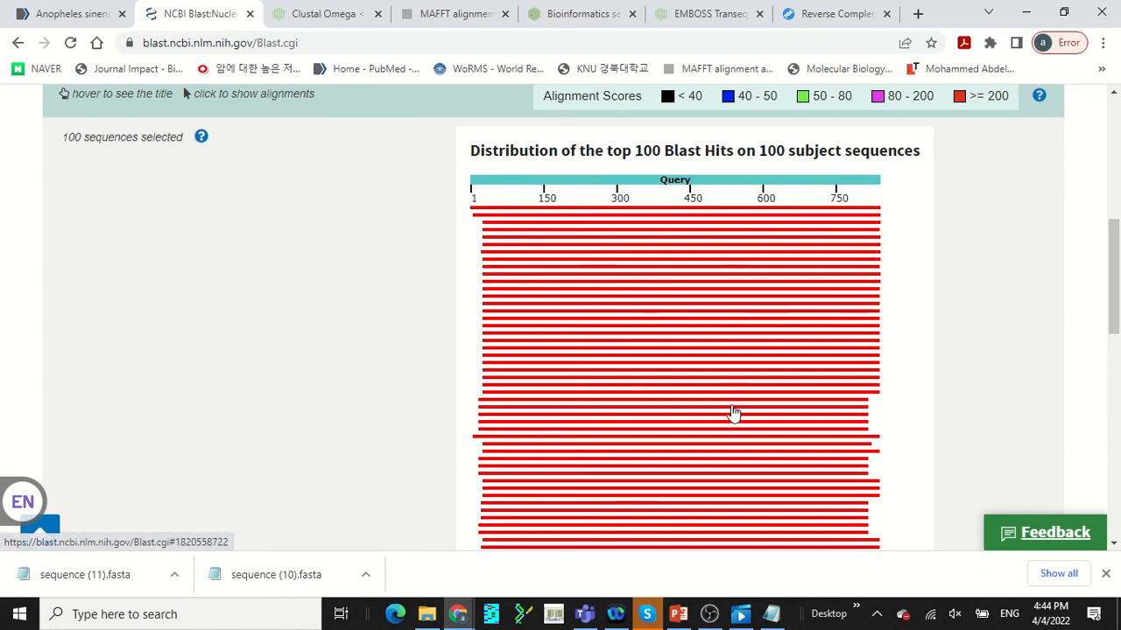
{"action": "scroll", "coordinate": [621, 265], "scroll_direction": "up", "scroll_amount": 2}
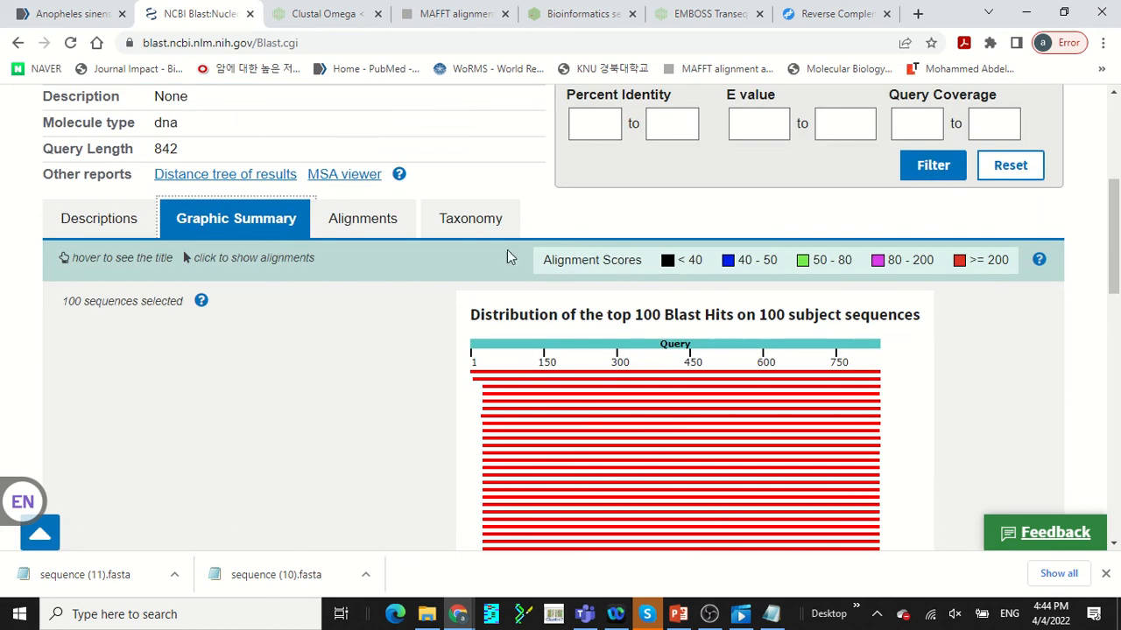
Examine the pairwise alignments of the query with the first matching sequences, including their scores, identities and gaps
{"action": "left_click", "coordinate": [364, 219]}
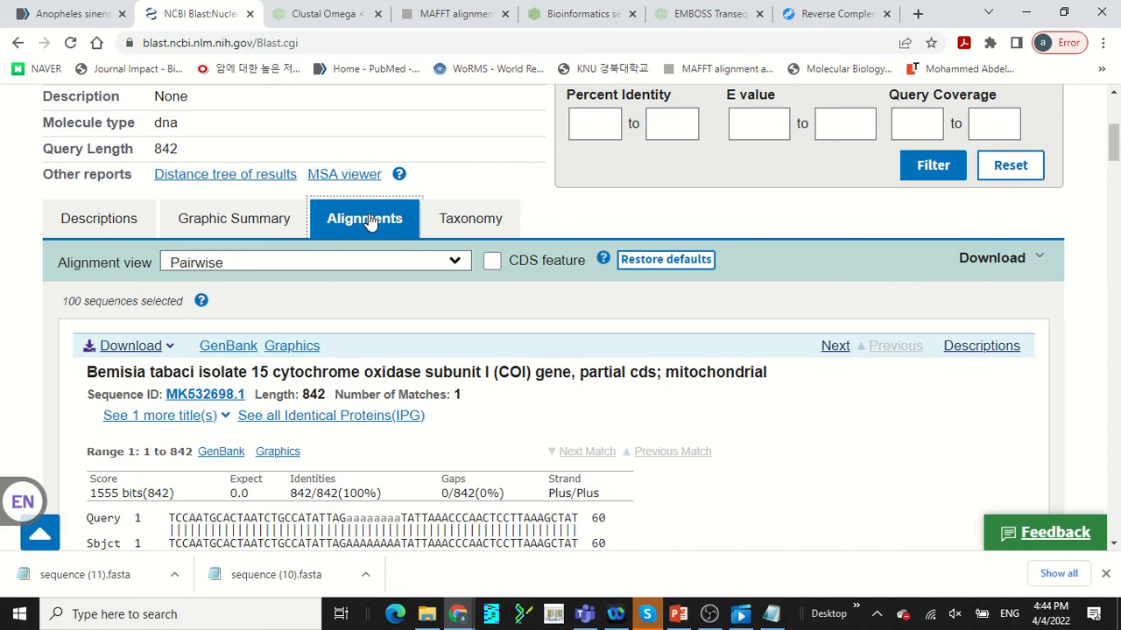
{"action": "scroll", "coordinate": [497, 370], "scroll_direction": "down", "scroll_amount": 2}
{"action": "scroll", "coordinate": [497, 370], "scroll_direction": "down", "scroll_amount": 4}
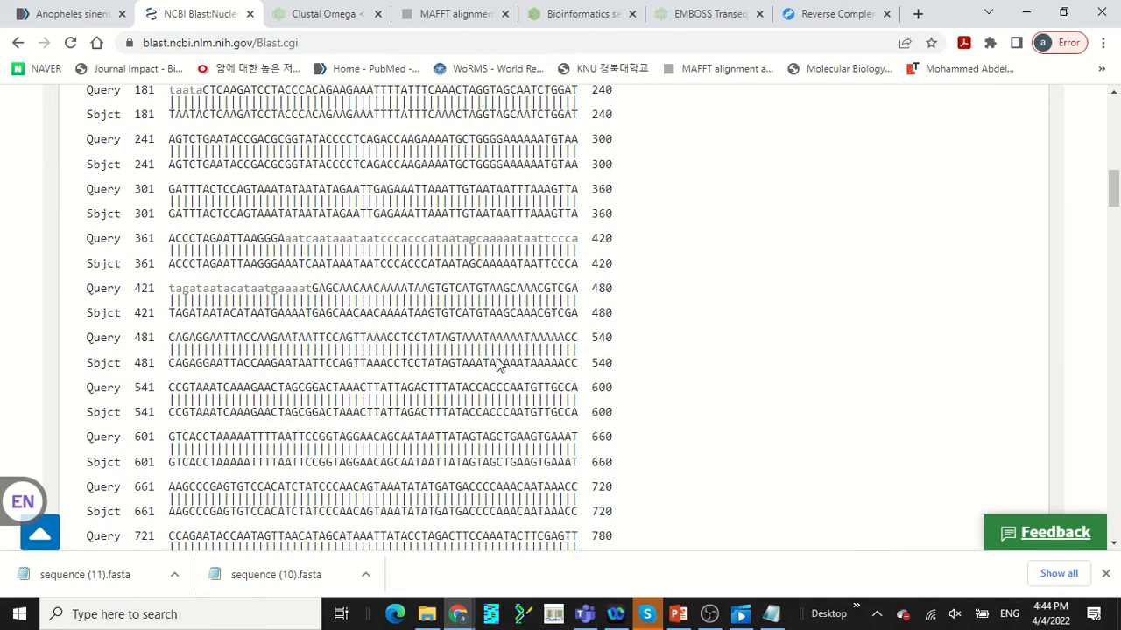
{"action": "scroll", "coordinate": [495, 359], "scroll_direction": "up", "scroll_amount": 3}
{"action": "scroll", "coordinate": [495, 357], "scroll_direction": "up", "scroll_amount": 2}
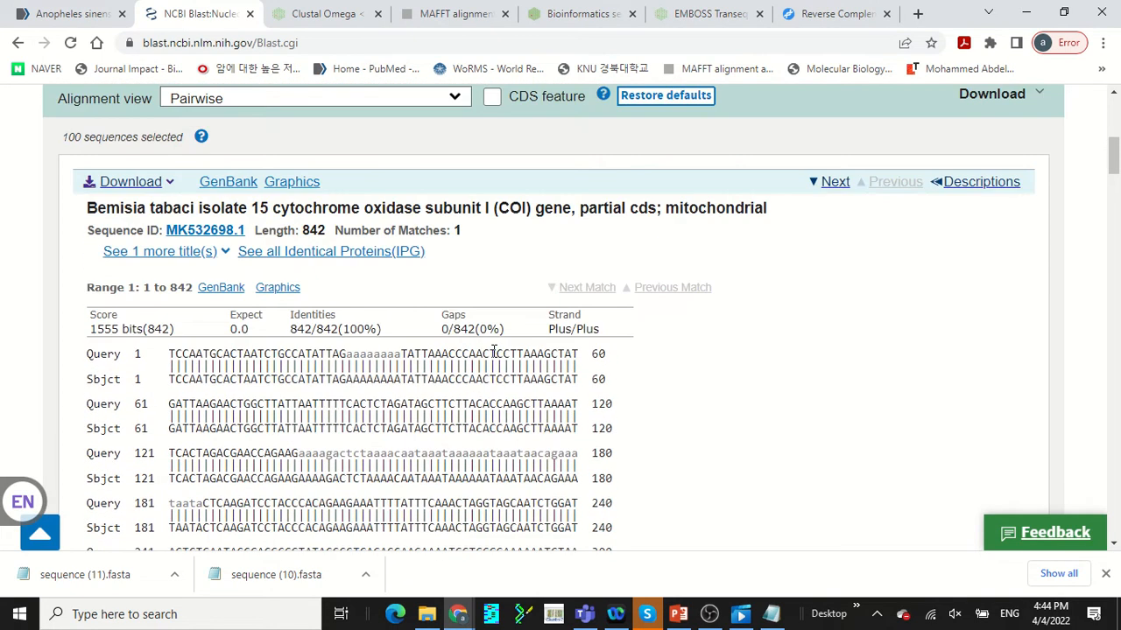
{"action": "scroll", "coordinate": [499, 355], "scroll_direction": "down", "scroll_amount": 2}
{"action": "scroll", "coordinate": [506, 353], "scroll_direction": "down", "scroll_amount": 6}
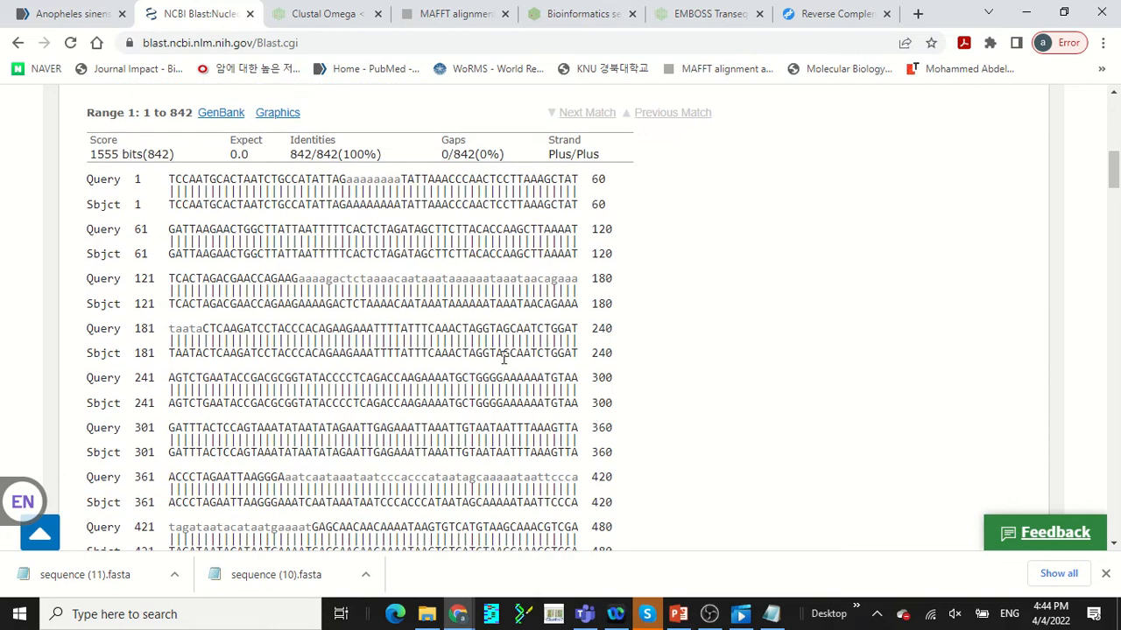
{"action": "scroll", "coordinate": [499, 370], "scroll_direction": "up", "scroll_amount": 8}
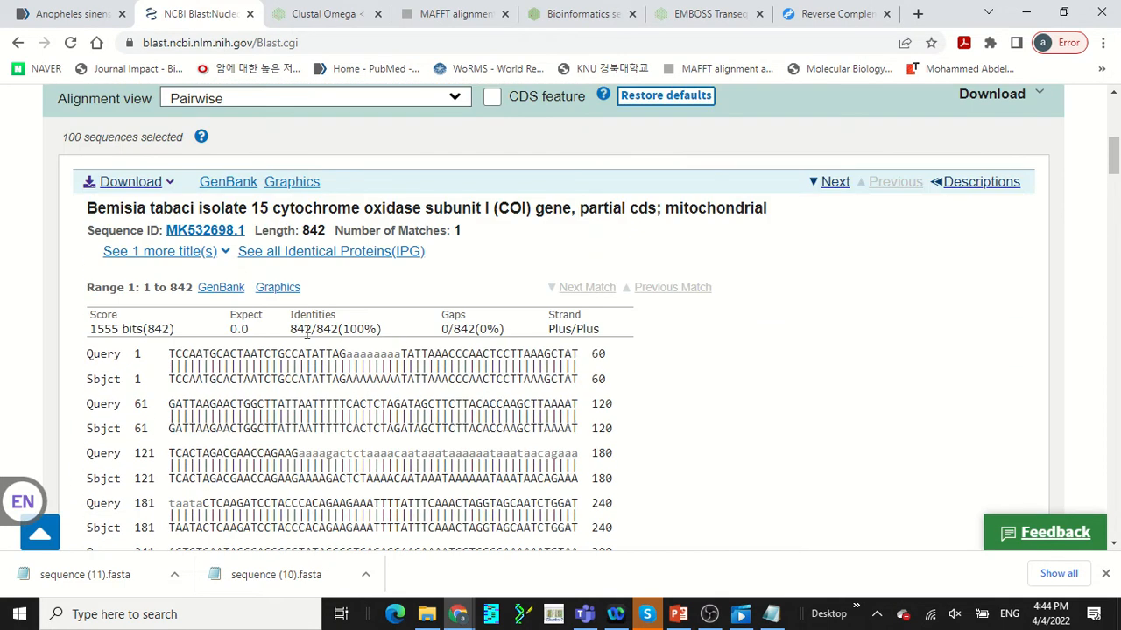
{"action": "scroll", "coordinate": [417, 354], "scroll_direction": "down", "scroll_amount": 3}
{"action": "scroll", "coordinate": [412, 356], "scroll_direction": "up", "scroll_amount": 1}
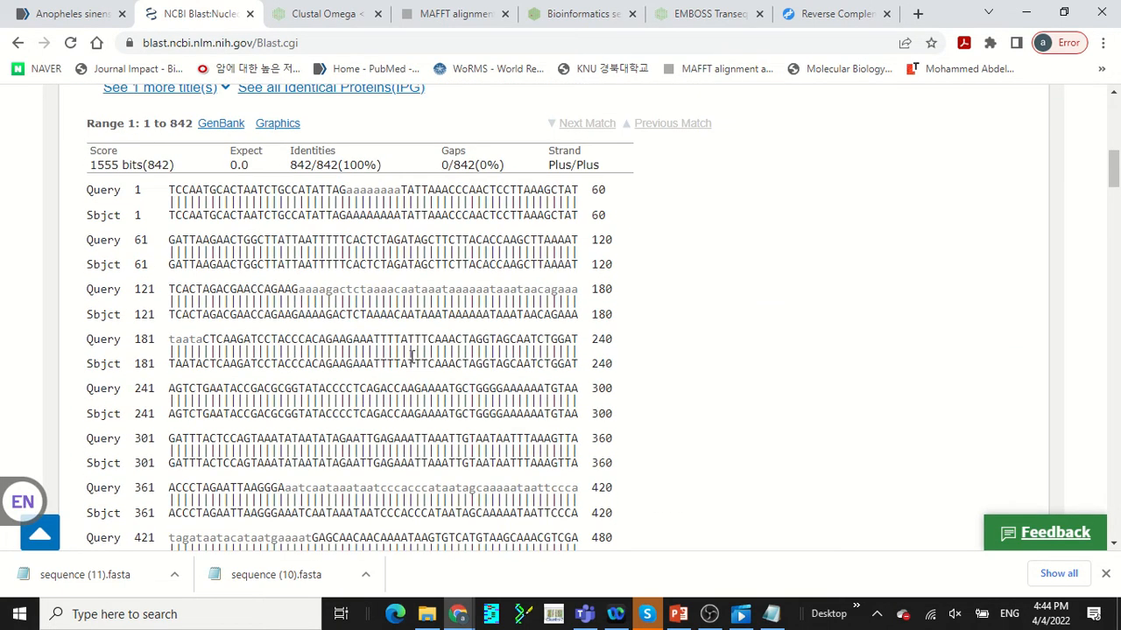
{"action": "scroll", "coordinate": [410, 356], "scroll_direction": "down", "scroll_amount": 11}
{"action": "scroll", "coordinate": [407, 356], "scroll_direction": "down", "scroll_amount": 15}
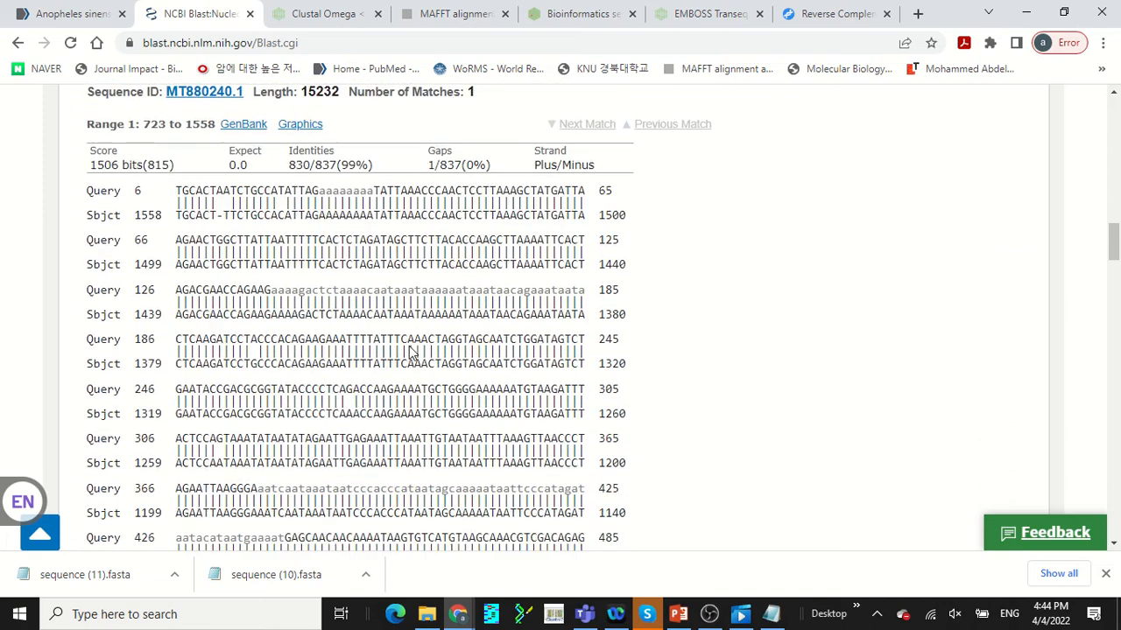
{"action": "scroll", "coordinate": [410, 348], "scroll_direction": "down", "scroll_amount": 20}
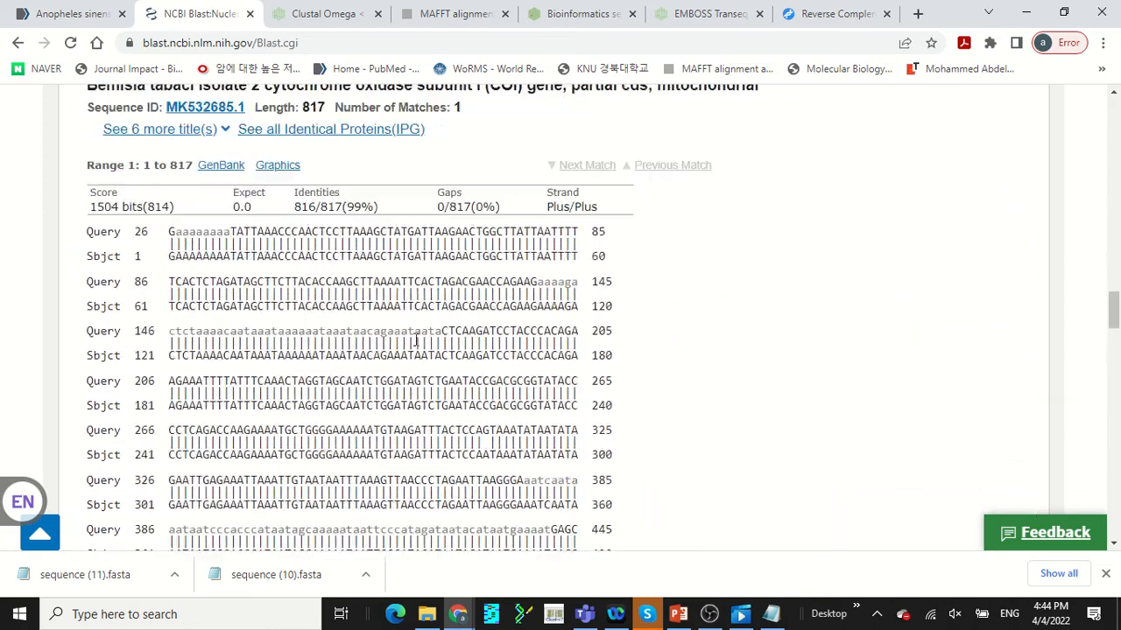
View the taxonomy results of the hits, comparing the Organism and Taxonomy reports and returning to the Lineage report
{"action": "key", "text": "Home"}
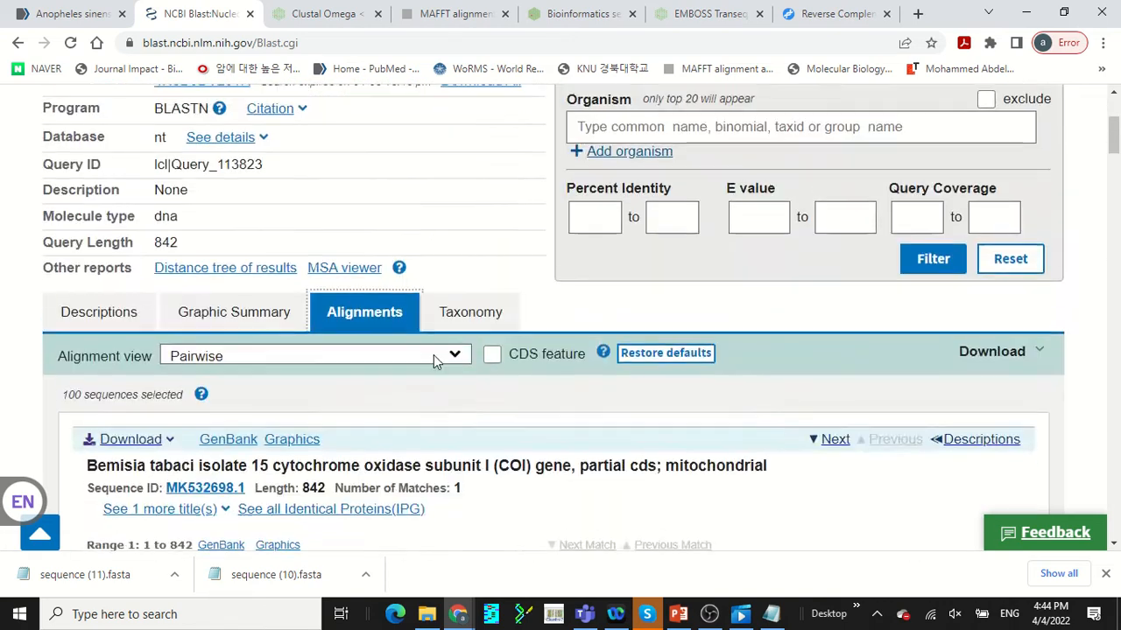
{"action": "scroll", "coordinate": [460, 465], "scroll_direction": "down", "scroll_amount": 1}
{"action": "left_click", "coordinate": [464, 464]}
{"action": "scroll", "coordinate": [460, 463], "scroll_direction": "down", "scroll_amount": 3}
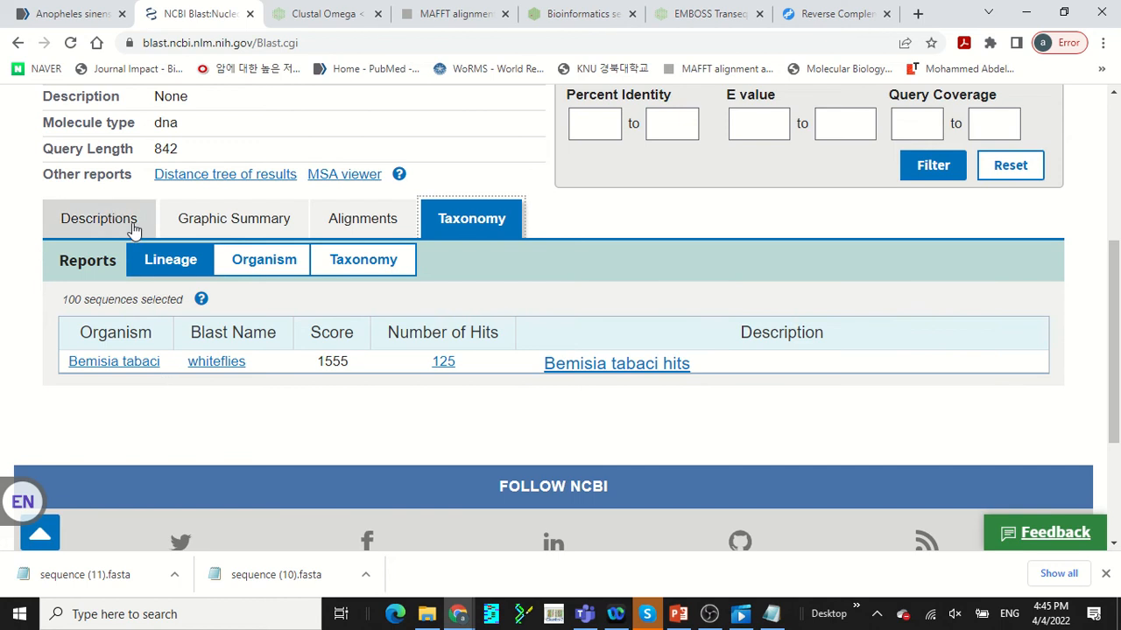
{"action": "left_click", "coordinate": [255, 268]}
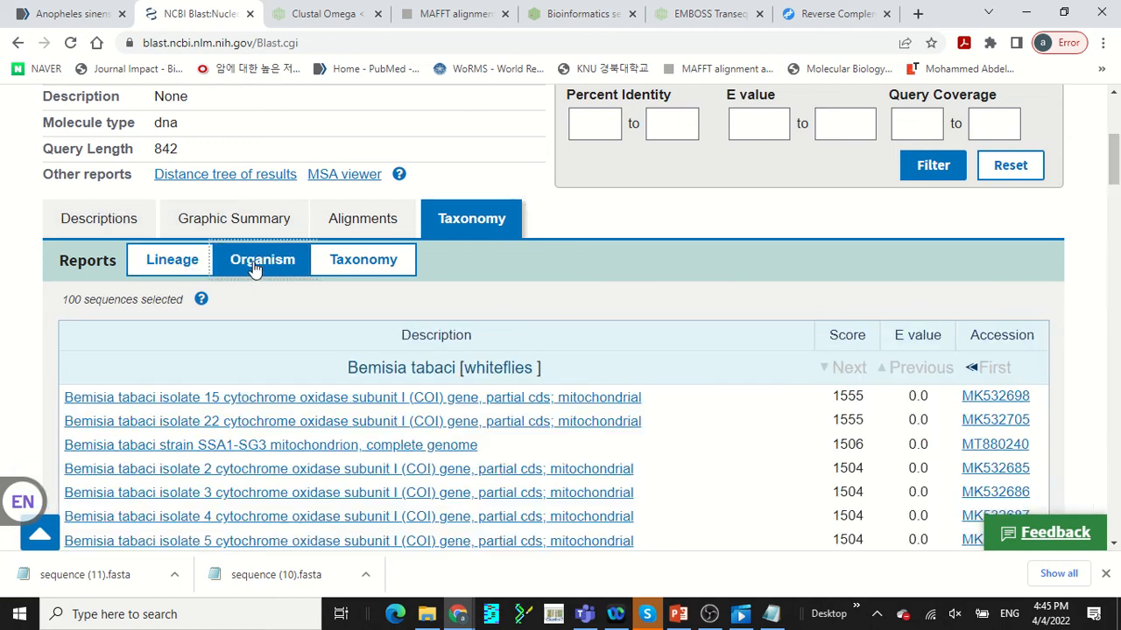
{"action": "left_click", "coordinate": [395, 265]}
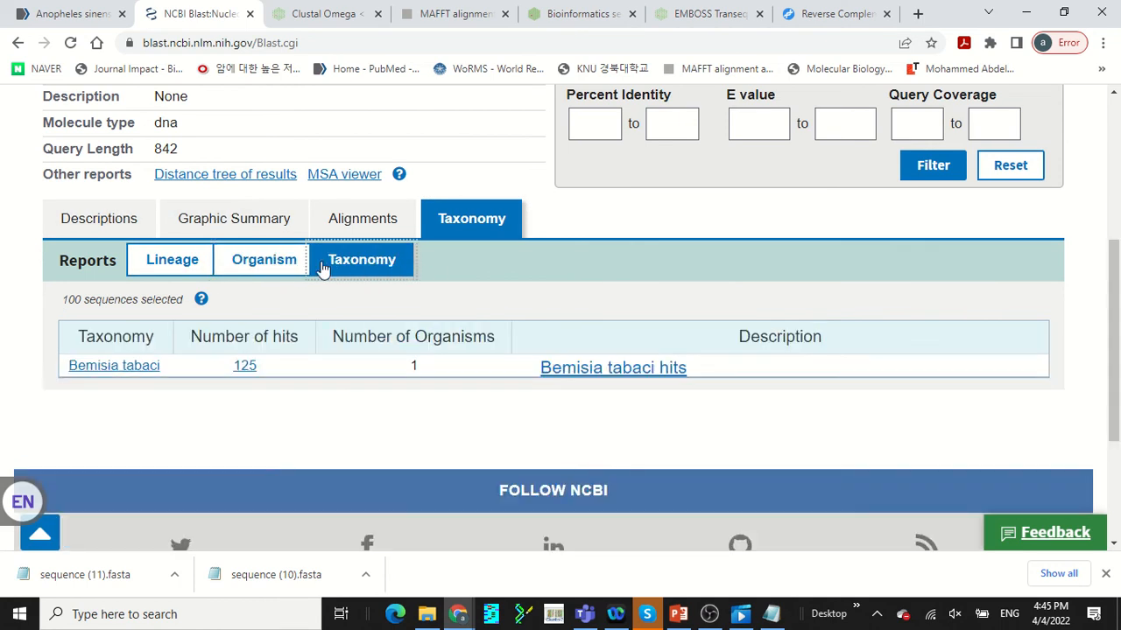
{"action": "left_click", "coordinate": [179, 272]}
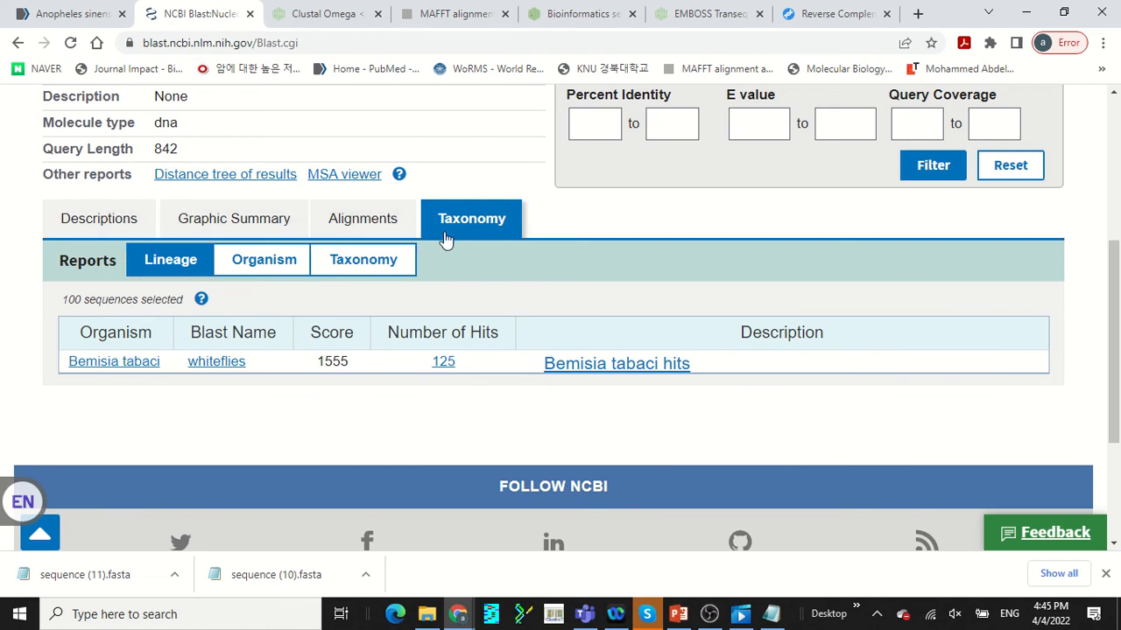
View the alignment of the first hit, Bemisia tabaci isolate 15, from the descriptions list and return to the descriptions
{"action": "left_click", "coordinate": [99, 225]}
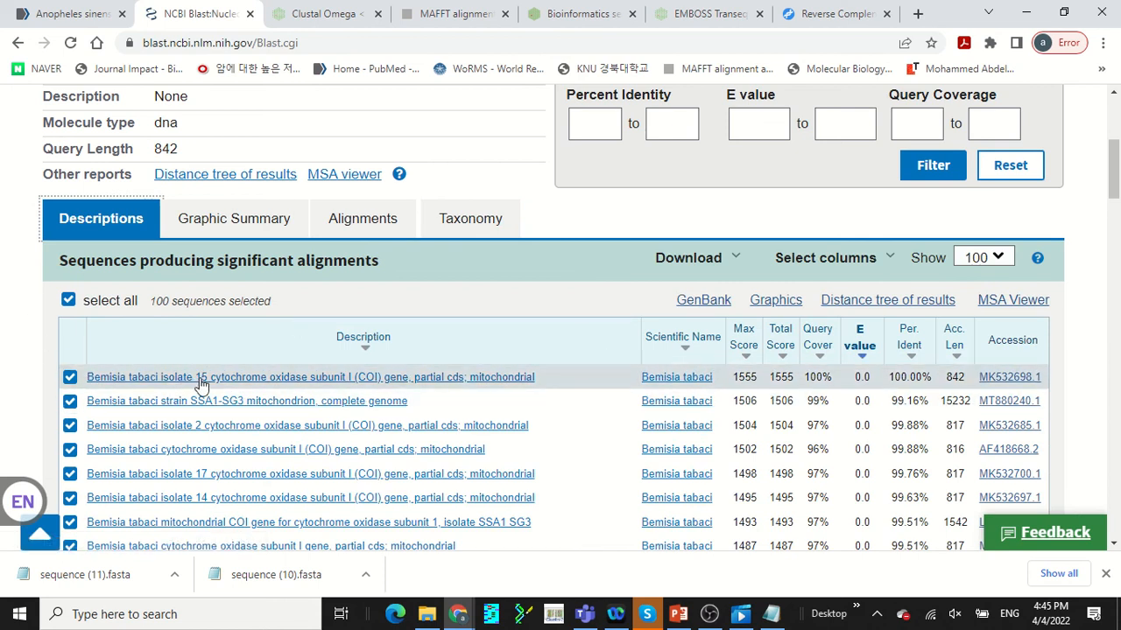
{"action": "scroll", "coordinate": [194, 383], "scroll_direction": "down", "scroll_amount": 2}
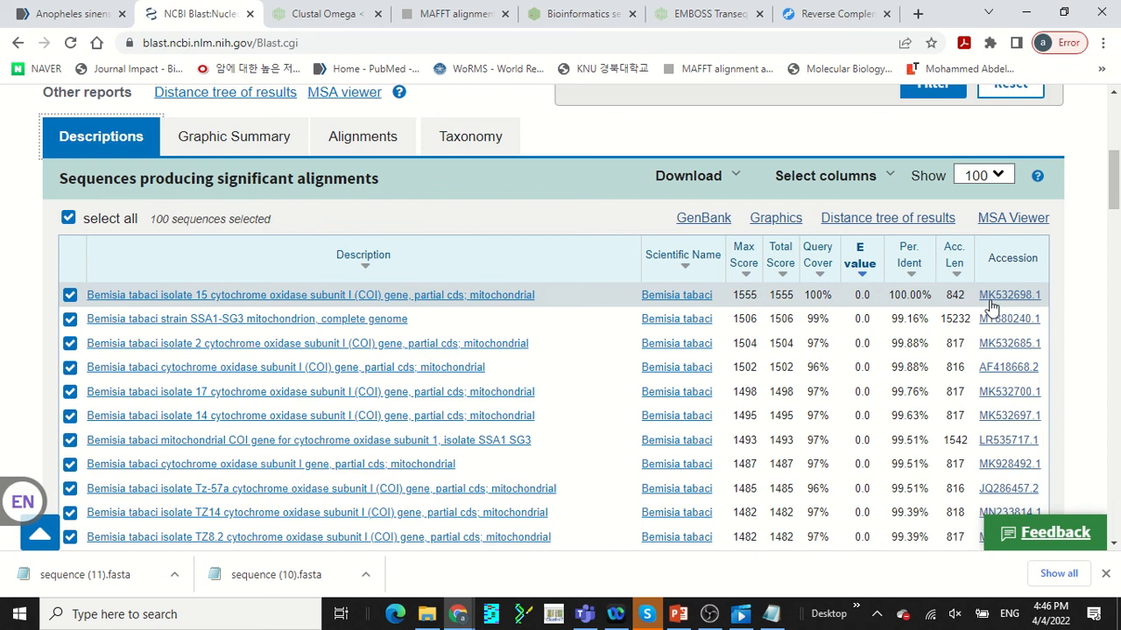
{"action": "left_click", "coordinate": [388, 296]}
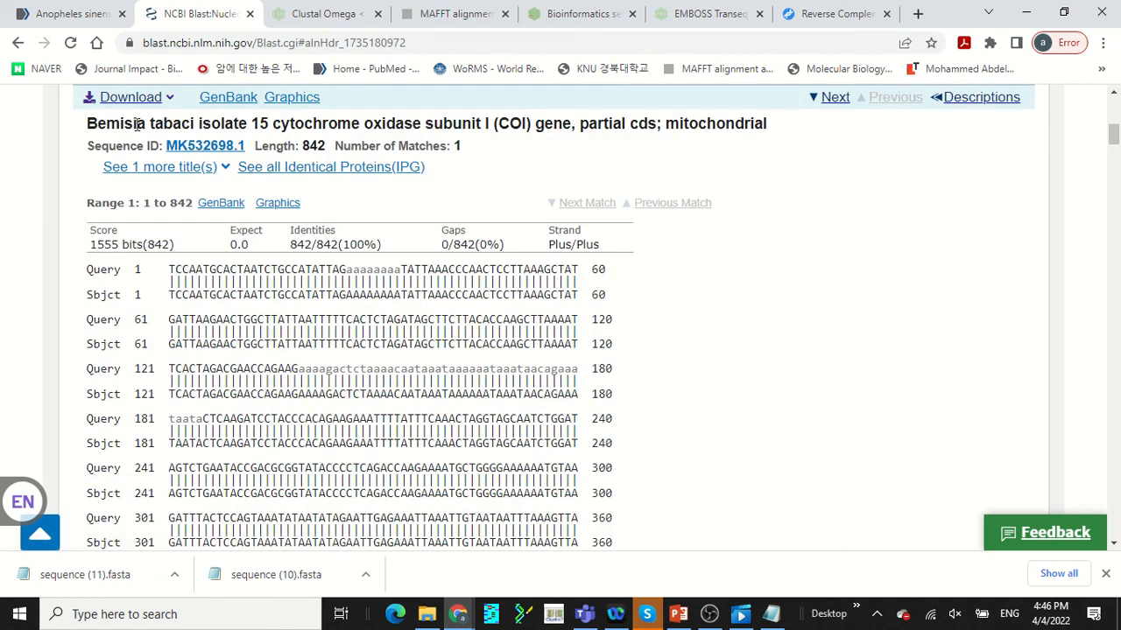
{"action": "scroll", "coordinate": [192, 143], "scroll_direction": "up", "scroll_amount": 3}
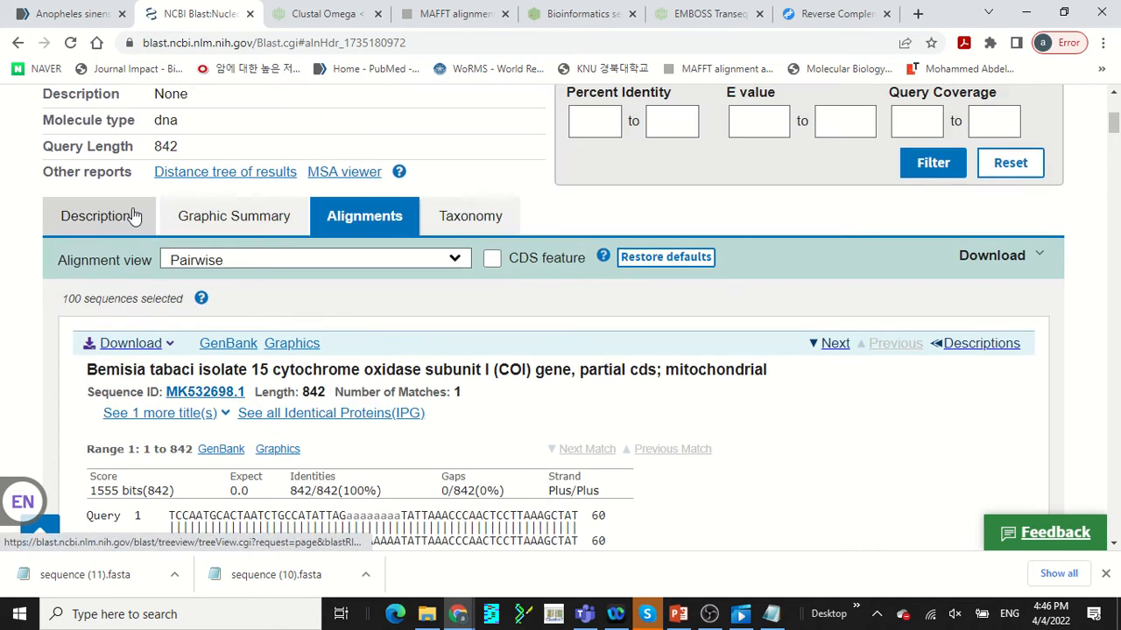
{"action": "left_click", "coordinate": [99, 219]}
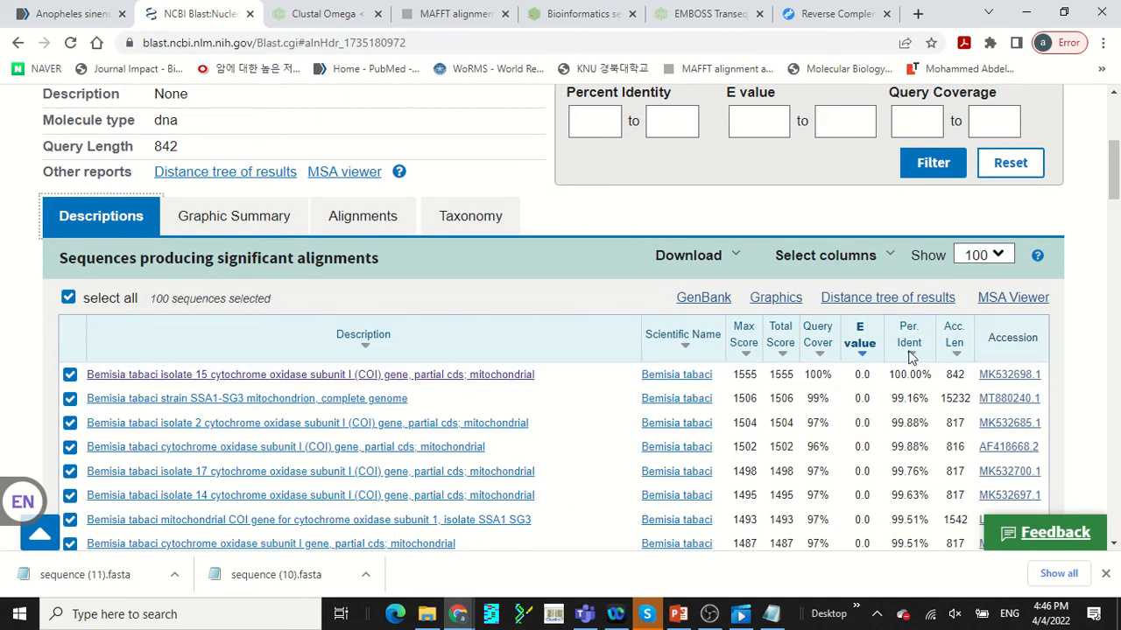
Open the GenBank record MK532698.1 of the first hit and read its source, reference, features and sequence
{"action": "left_click", "coordinate": [1007, 374]}
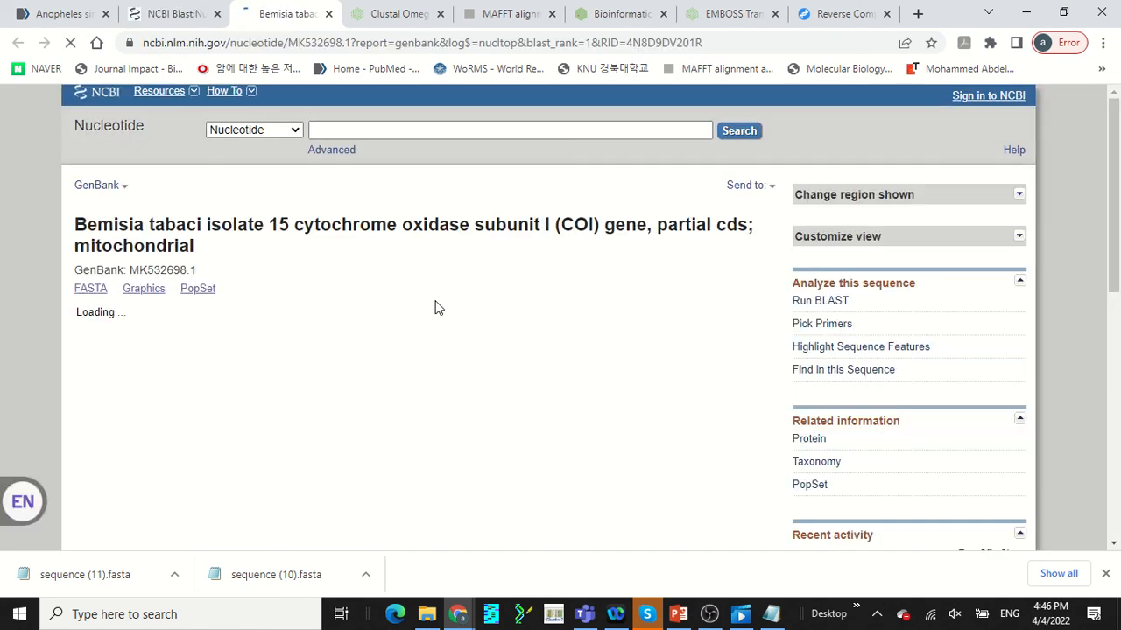
{"action": "scroll", "coordinate": [373, 307], "scroll_direction": "down", "scroll_amount": 3}
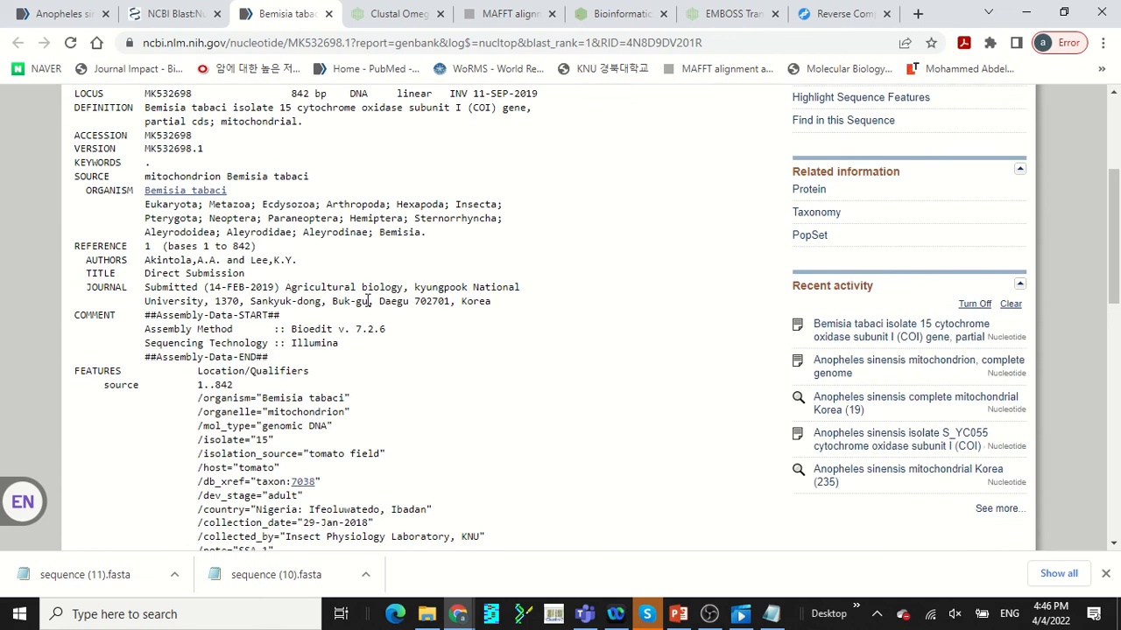
{"action": "scroll", "coordinate": [367, 300], "scroll_direction": "up", "scroll_amount": 3}
{"action": "scroll", "coordinate": [366, 302], "scroll_direction": "down", "scroll_amount": 3}
{"action": "scroll", "coordinate": [254, 293], "scroll_direction": "up", "scroll_amount": 2}
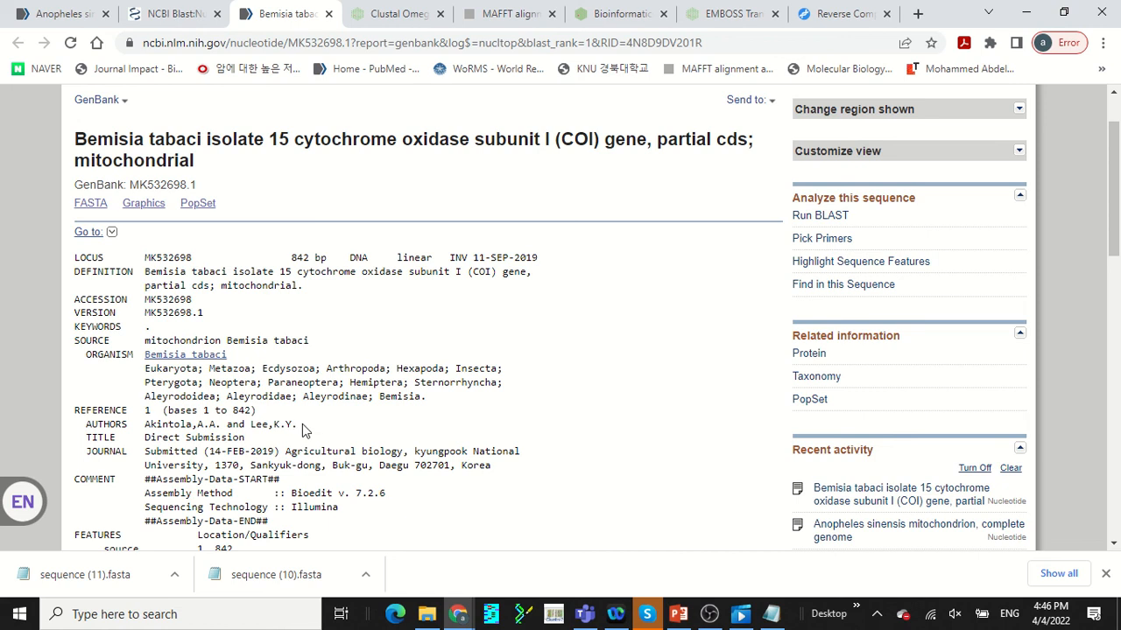
{"action": "scroll", "coordinate": [308, 435], "scroll_direction": "down", "scroll_amount": 4}
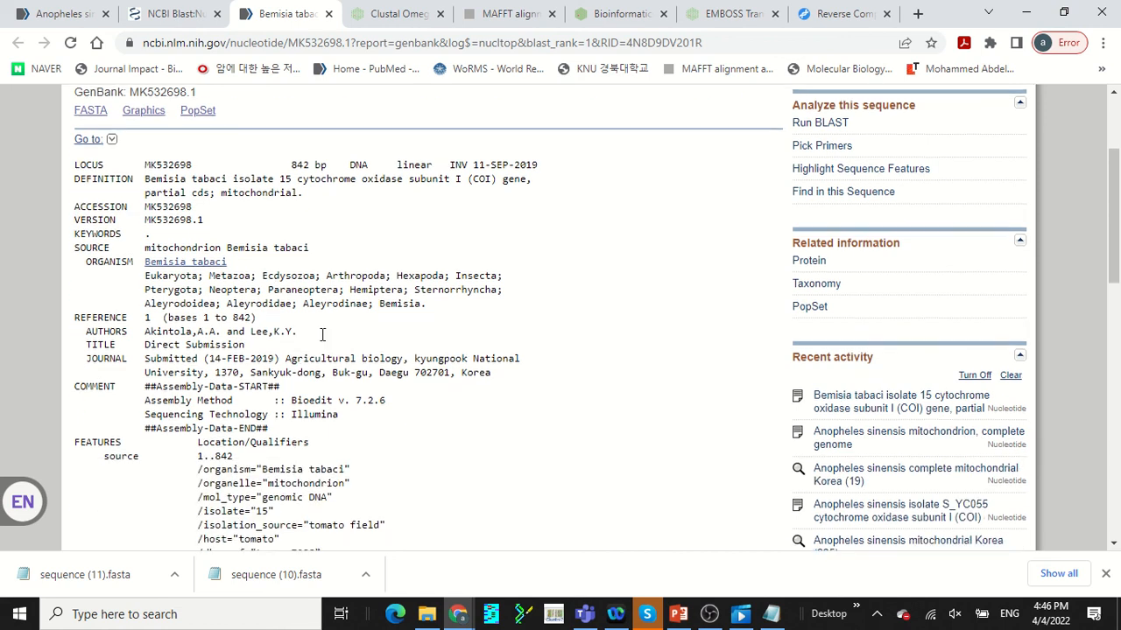
{"action": "scroll", "coordinate": [313, 343], "scroll_direction": "down", "scroll_amount": 3}
{"action": "scroll", "coordinate": [311, 346], "scroll_direction": "up", "scroll_amount": 1}
{"action": "scroll", "coordinate": [307, 346], "scroll_direction": "down", "scroll_amount": 3}
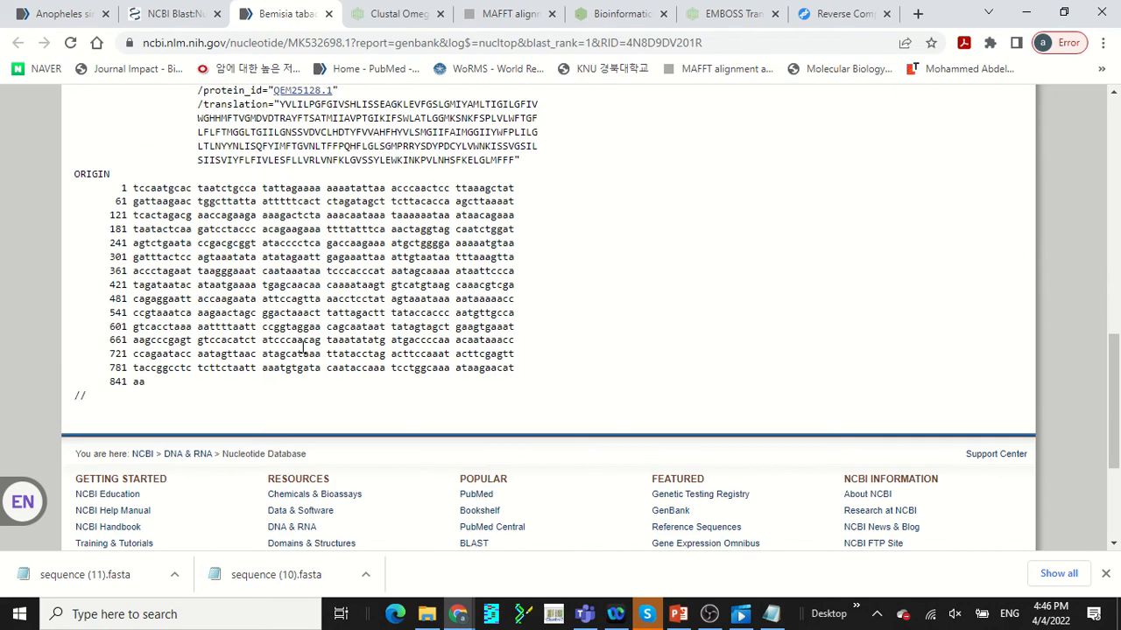
{"action": "scroll", "coordinate": [302, 346], "scroll_direction": "up", "scroll_amount": 10}
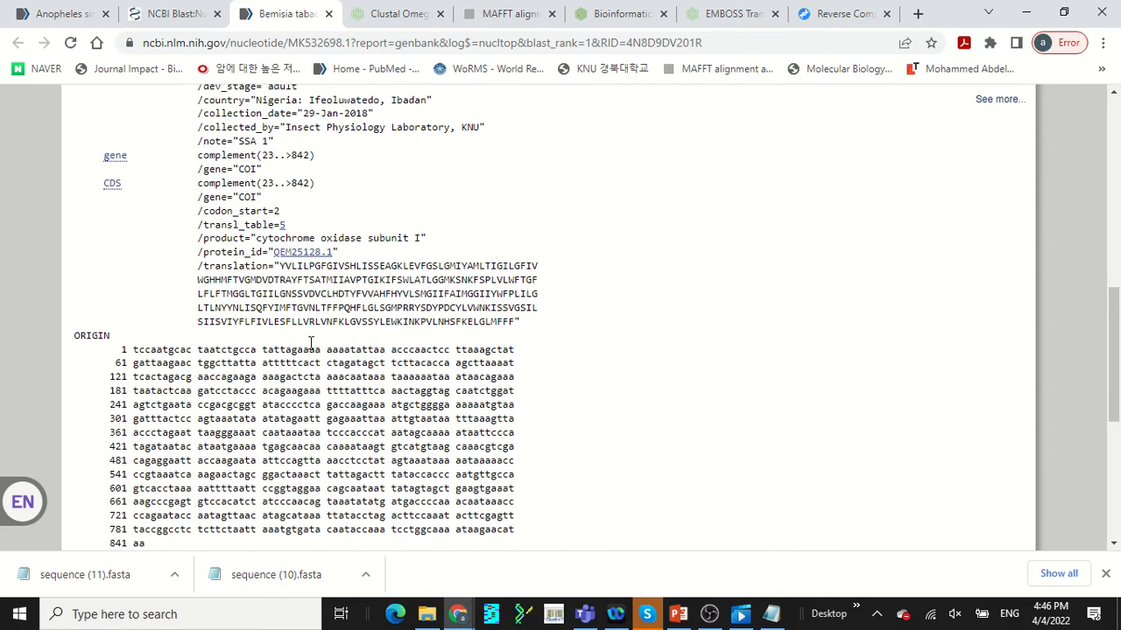
{"action": "scroll", "coordinate": [314, 354], "scroll_direction": "up", "scroll_amount": 3}
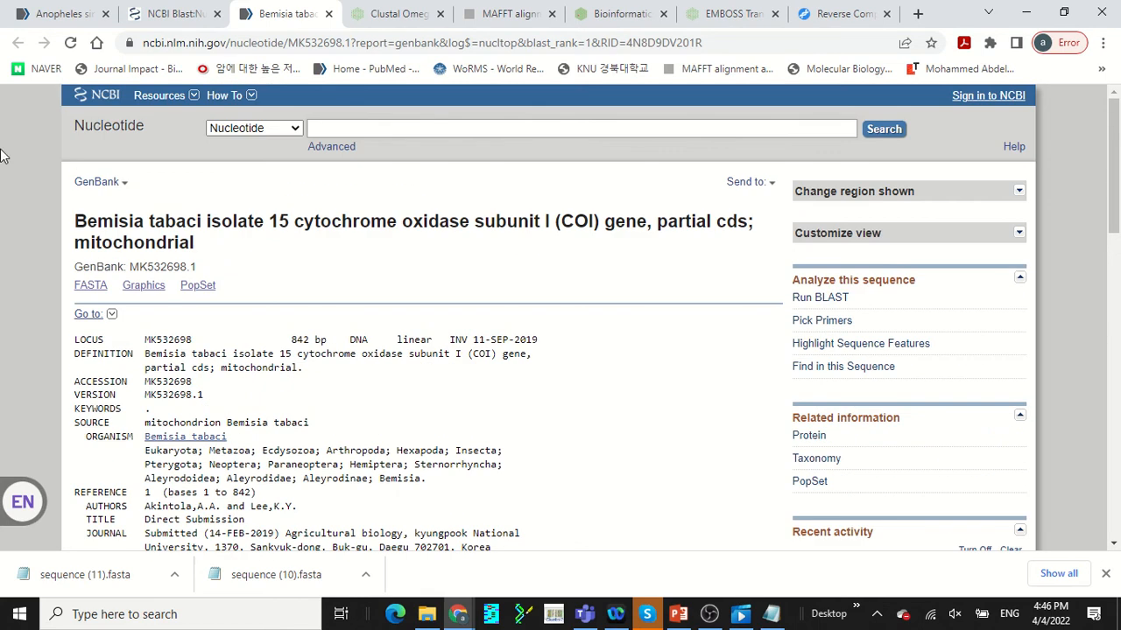
Show the isolate 15 record in FASTA format and select the whole sequence including its header line
{"action": "left_click", "coordinate": [90, 286]}
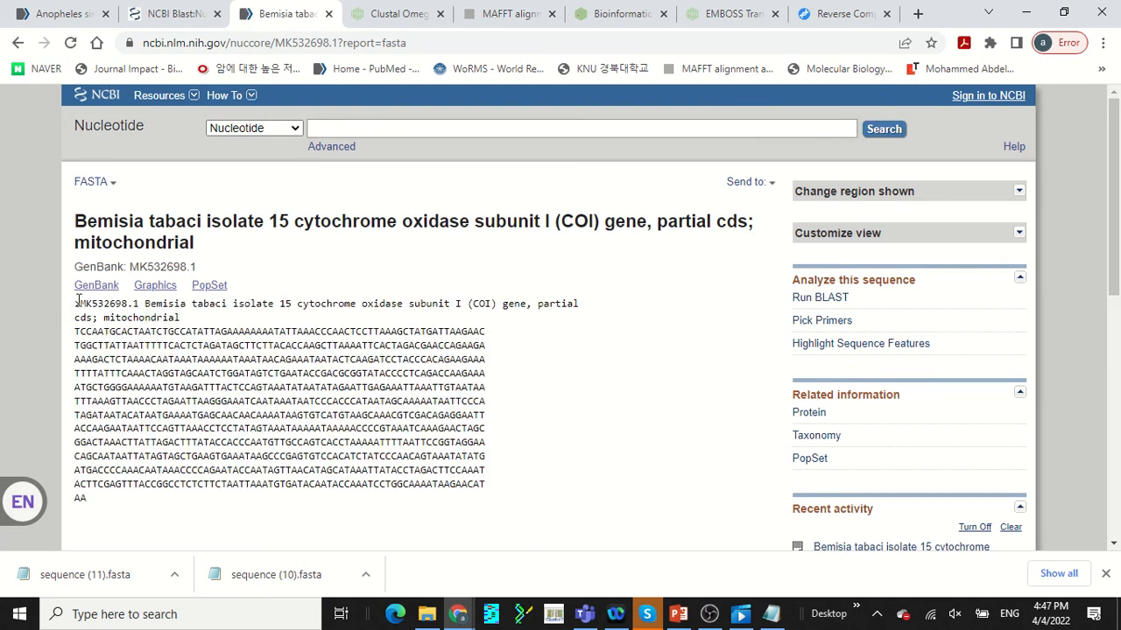
{"action": "left_click_drag", "start_coordinate": [75, 306], "coordinate": [220, 458]}
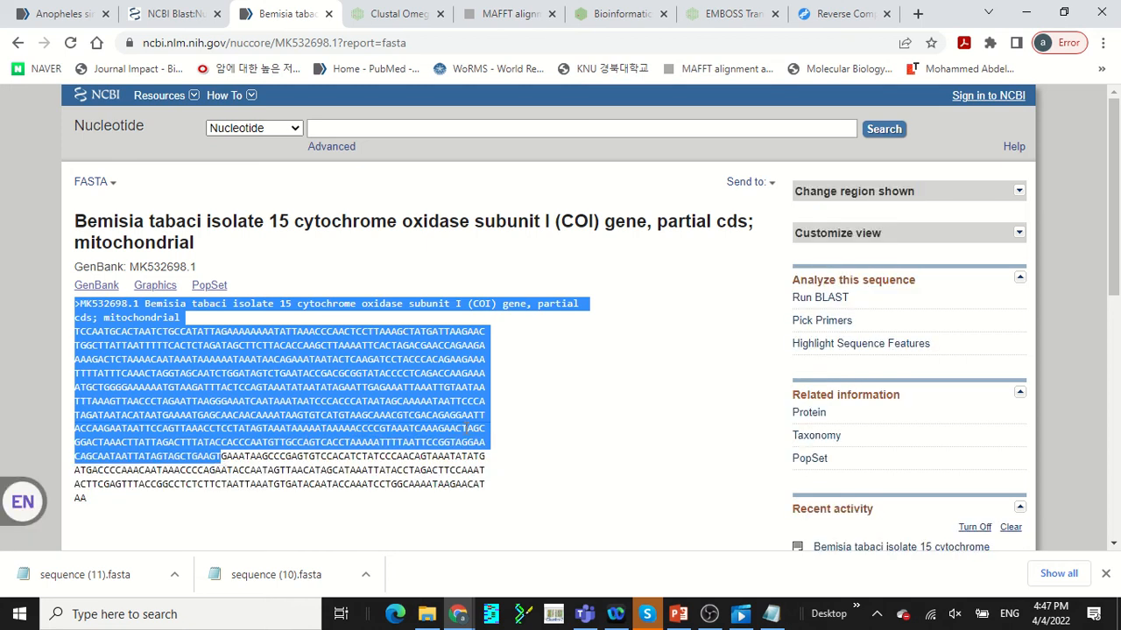
{"action": "scroll", "coordinate": [504, 436], "scroll_direction": "down", "scroll_amount": 2}
{"action": "scroll", "coordinate": [248, 310], "scroll_direction": "down", "scroll_amount": 1}
{"action": "scroll", "coordinate": [248, 310], "scroll_direction": "up", "scroll_amount": 3}
{"action": "scroll", "coordinate": [103, 379], "scroll_direction": "down", "scroll_amount": 1}
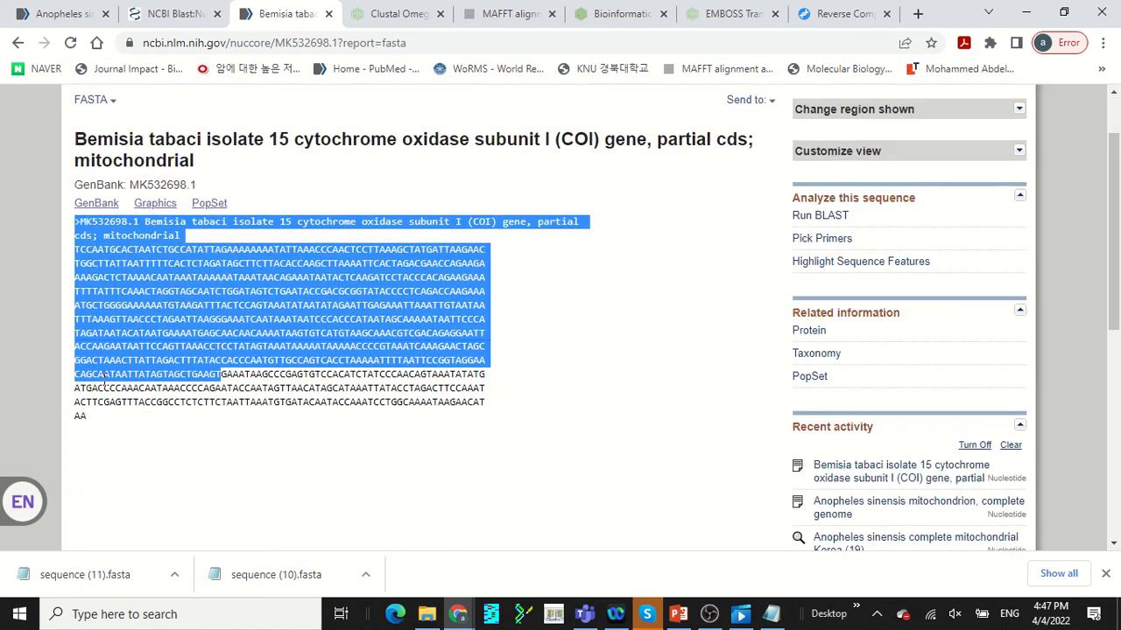
{"action": "left_click_drag", "start_coordinate": [87, 424], "coordinate": [74, 226]}
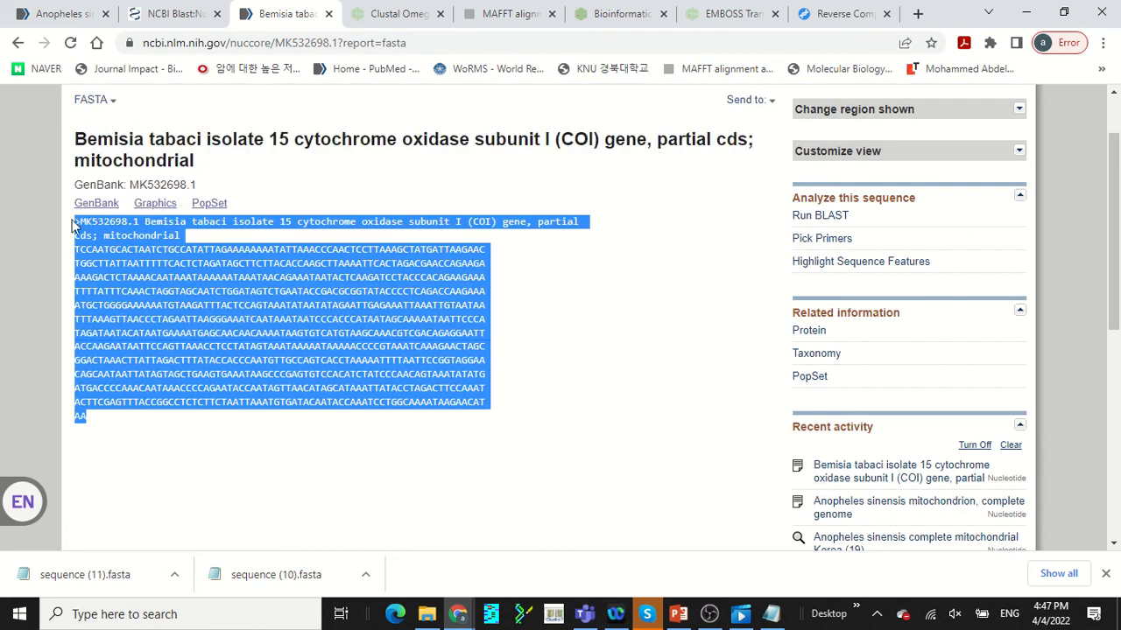
{"action": "right_click", "coordinate": [326, 259]}
{"action": "left_click", "coordinate": [727, 240]}
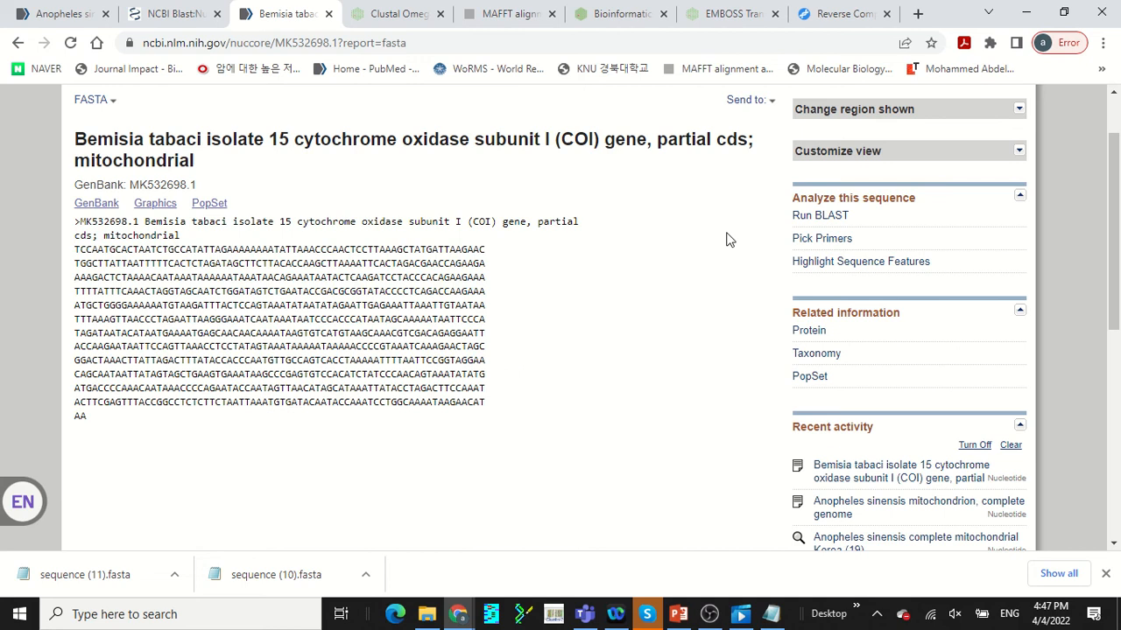
{"action": "left_click", "coordinate": [774, 110]}
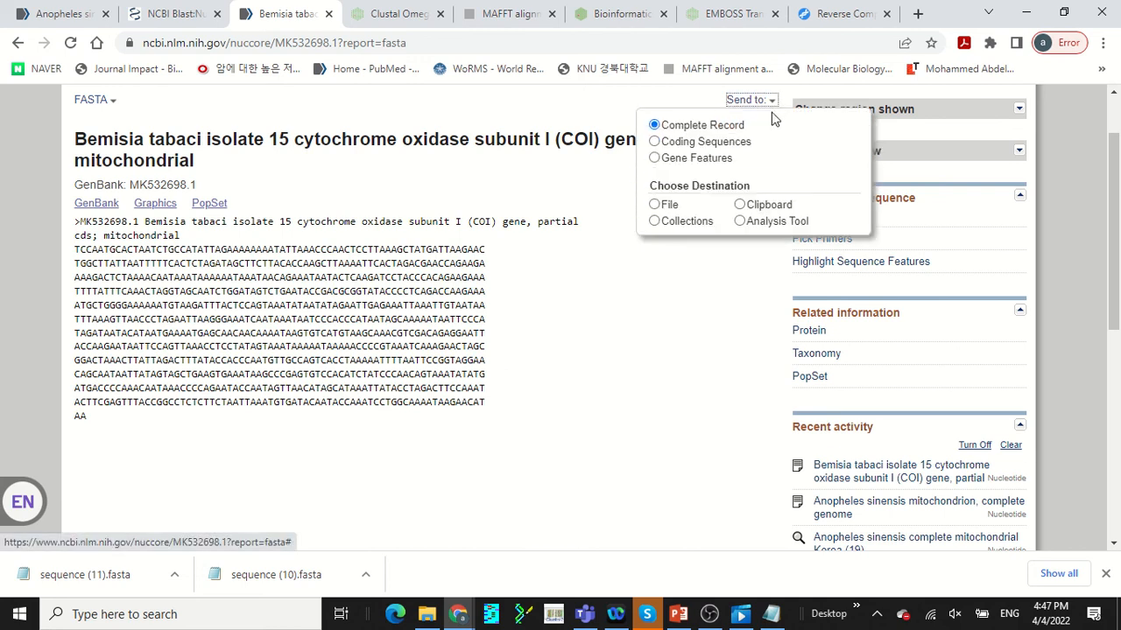
{"action": "left_click", "coordinate": [569, 282]}
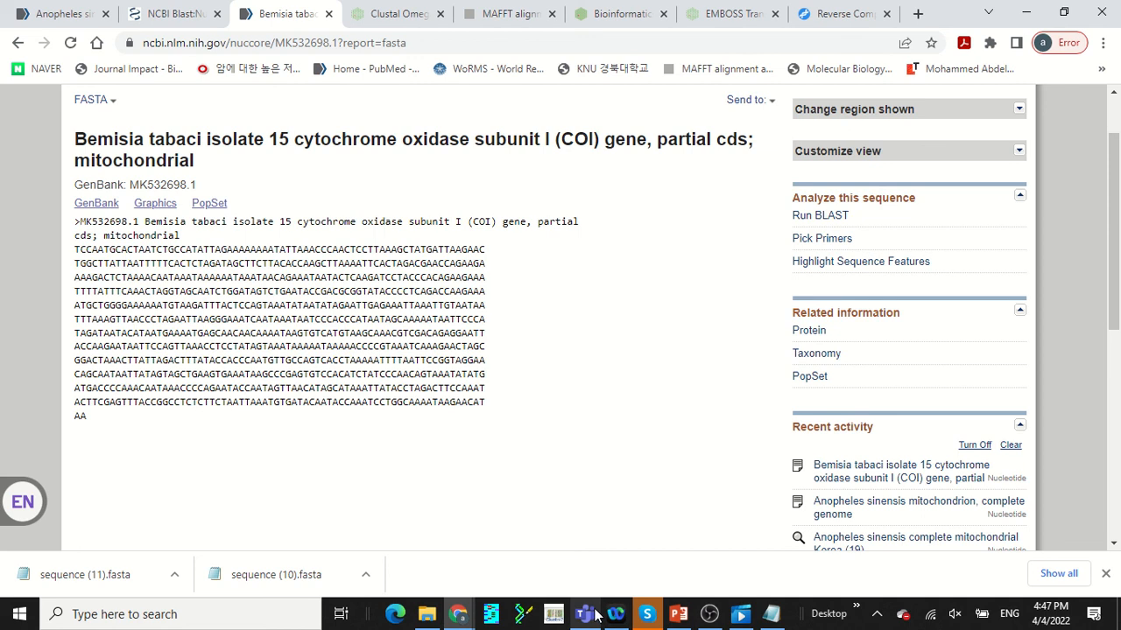
Switch to Notepad, open a new blank document, and minimize the Notepad windows to return to the FASTA record
{"action": "left_click", "coordinate": [771, 614]}
{"action": "left_click", "coordinate": [789, 454]}
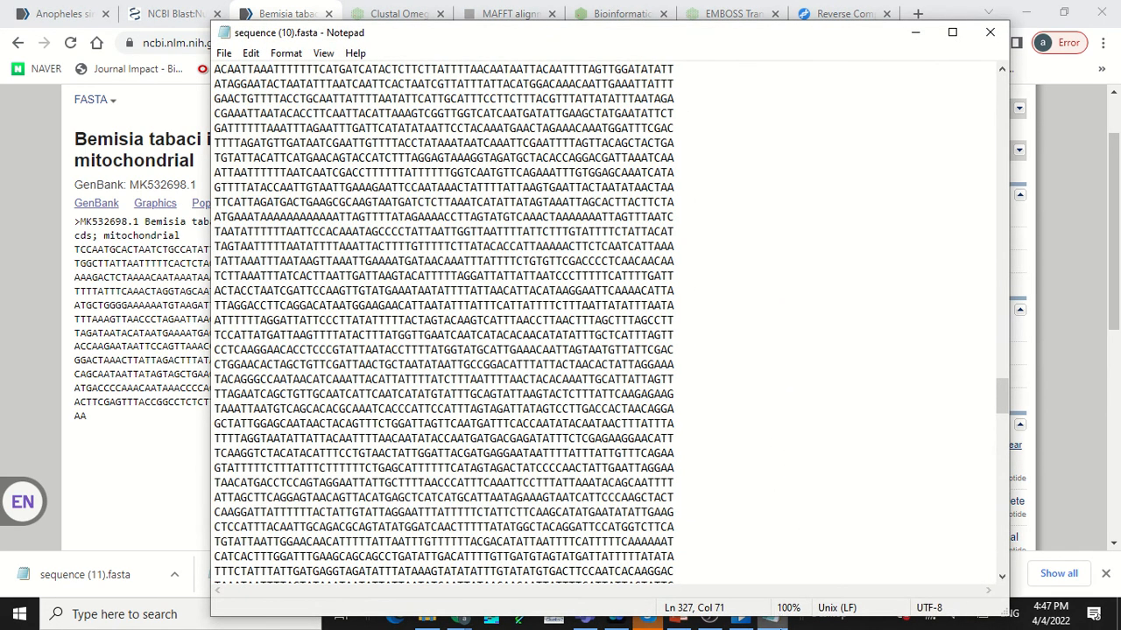
{"action": "left_click", "coordinate": [778, 623]}
{"action": "right_click", "coordinate": [776, 620]}
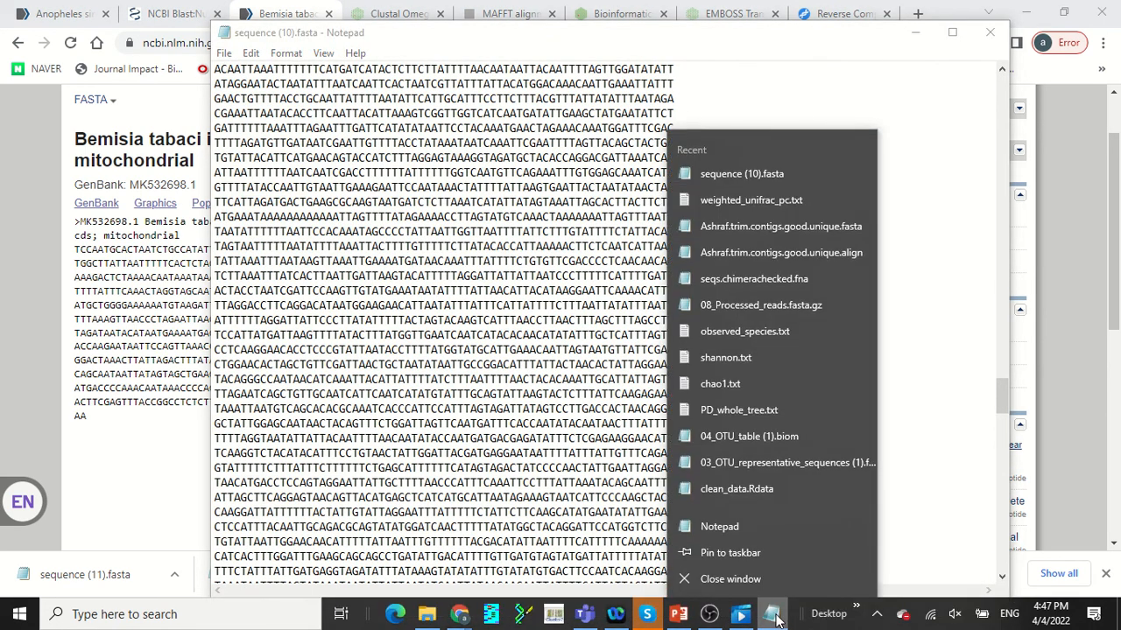
{"action": "left_click", "coordinate": [738, 523]}
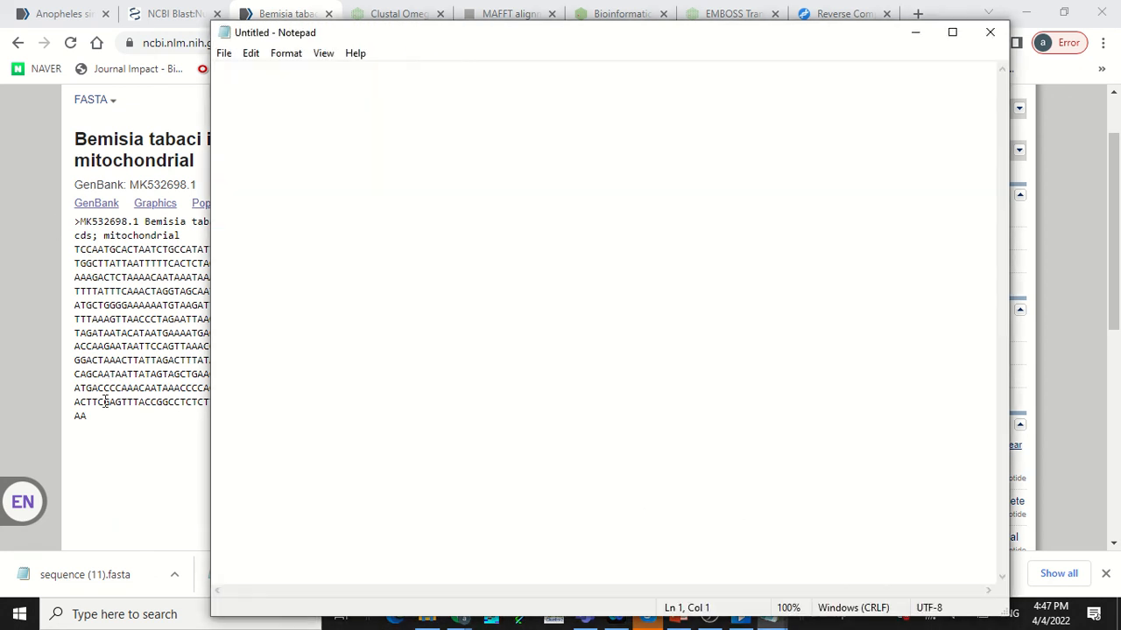
{"action": "left_click", "coordinate": [913, 39]}
{"action": "left_click", "coordinate": [913, 39]}
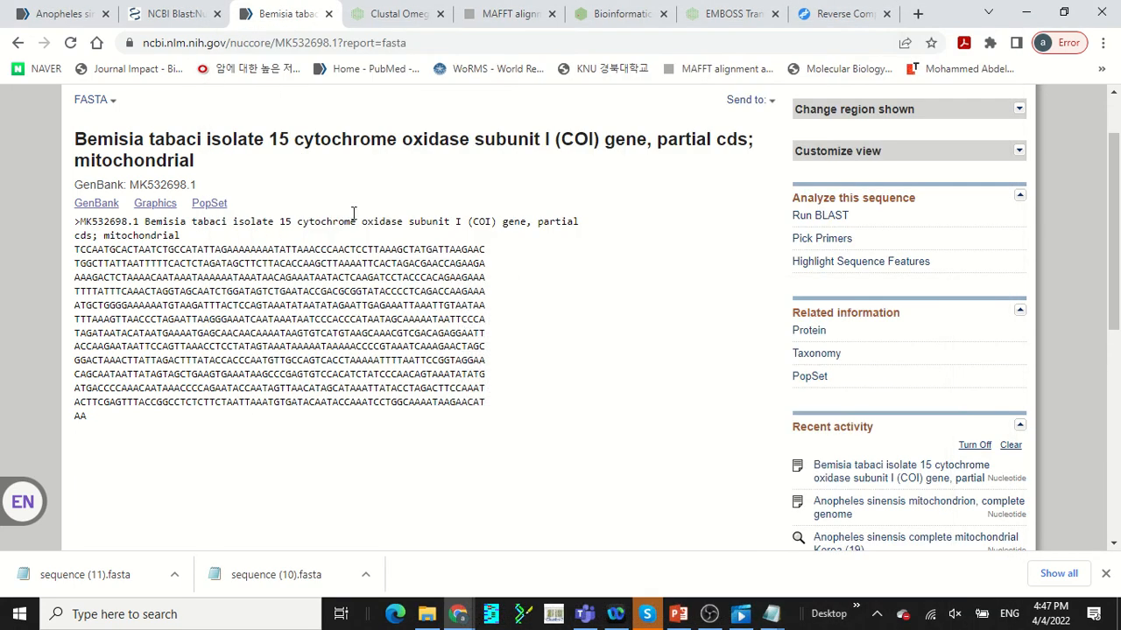
Check the options for sending the complete record to a file in FASTA format, and close the record's page
{"action": "scroll", "coordinate": [320, 193], "scroll_direction": "up", "scroll_amount": 1}
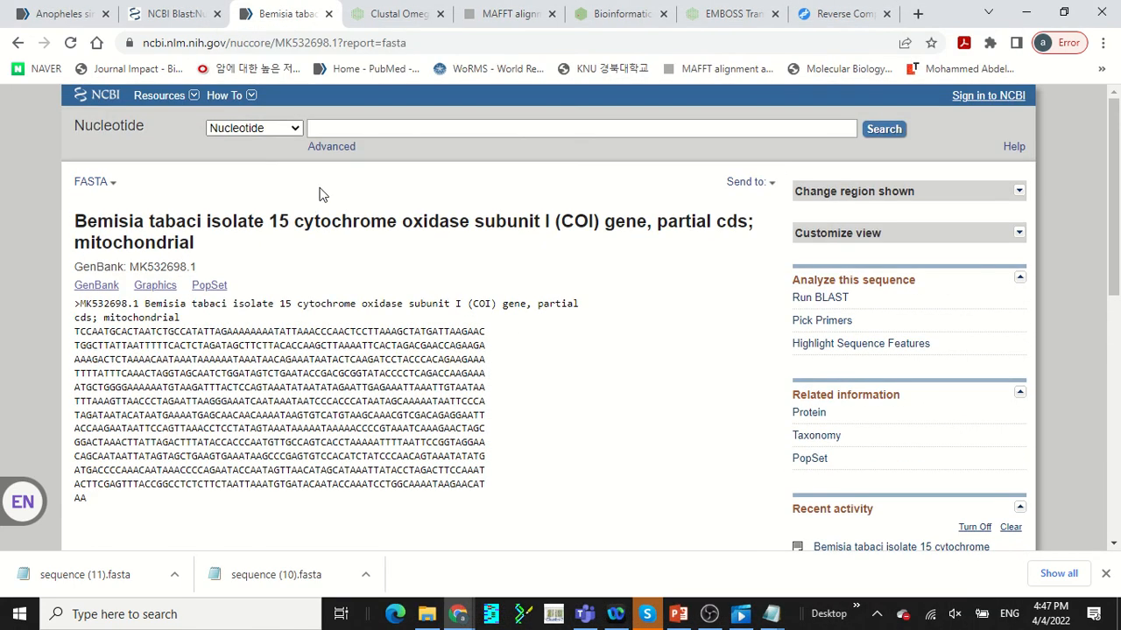
{"action": "left_click", "coordinate": [772, 185]}
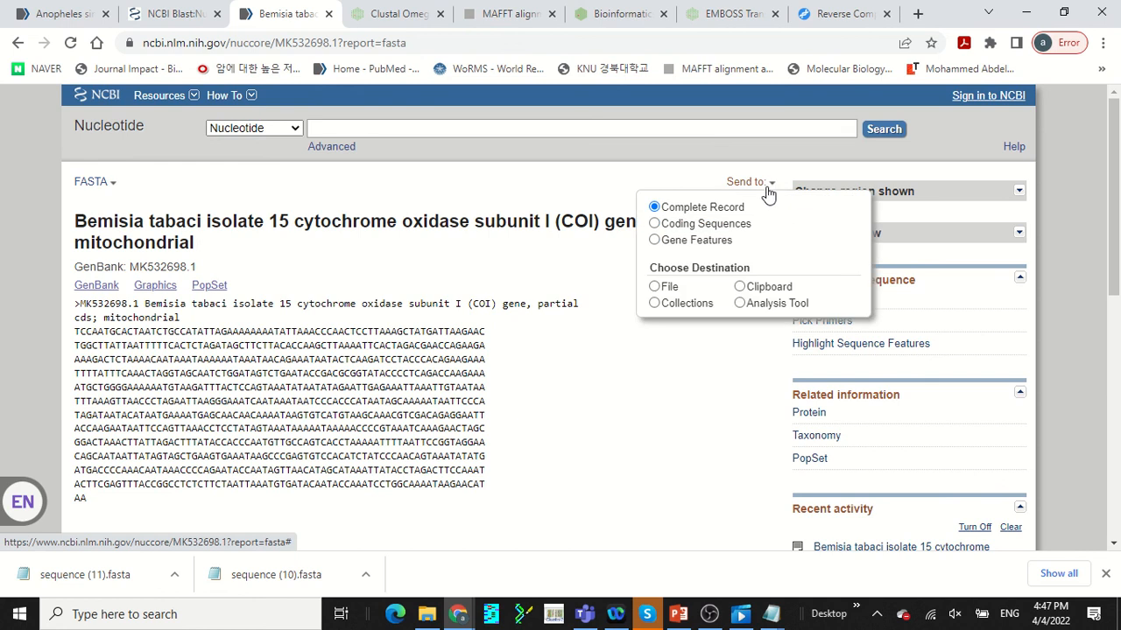
{"action": "left_click", "coordinate": [655, 287]}
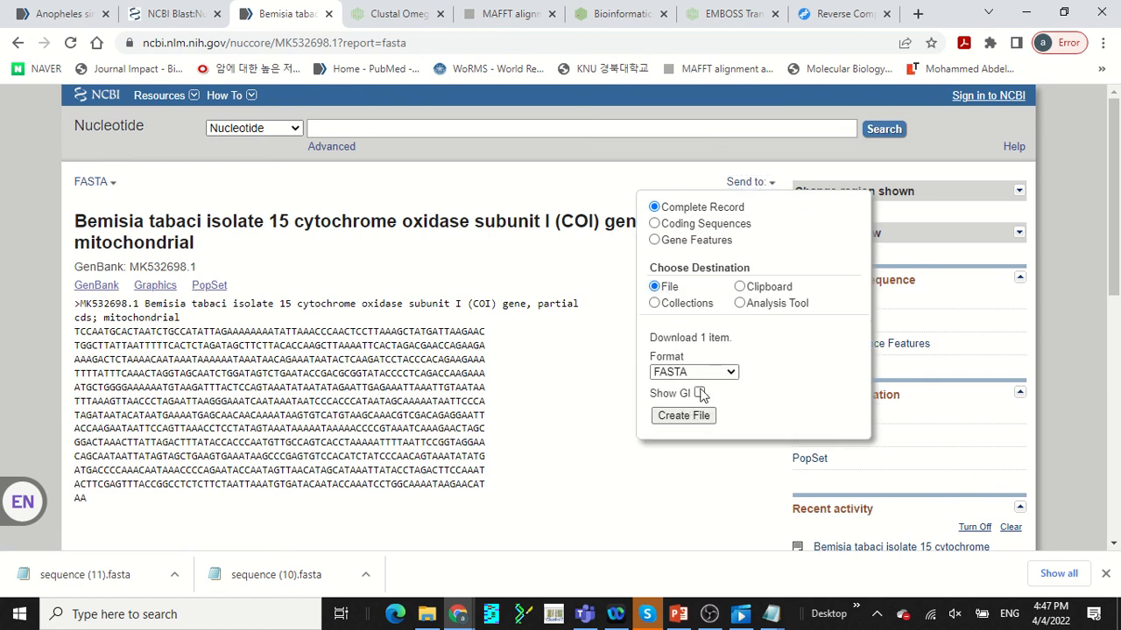
{"action": "left_click", "coordinate": [504, 322]}
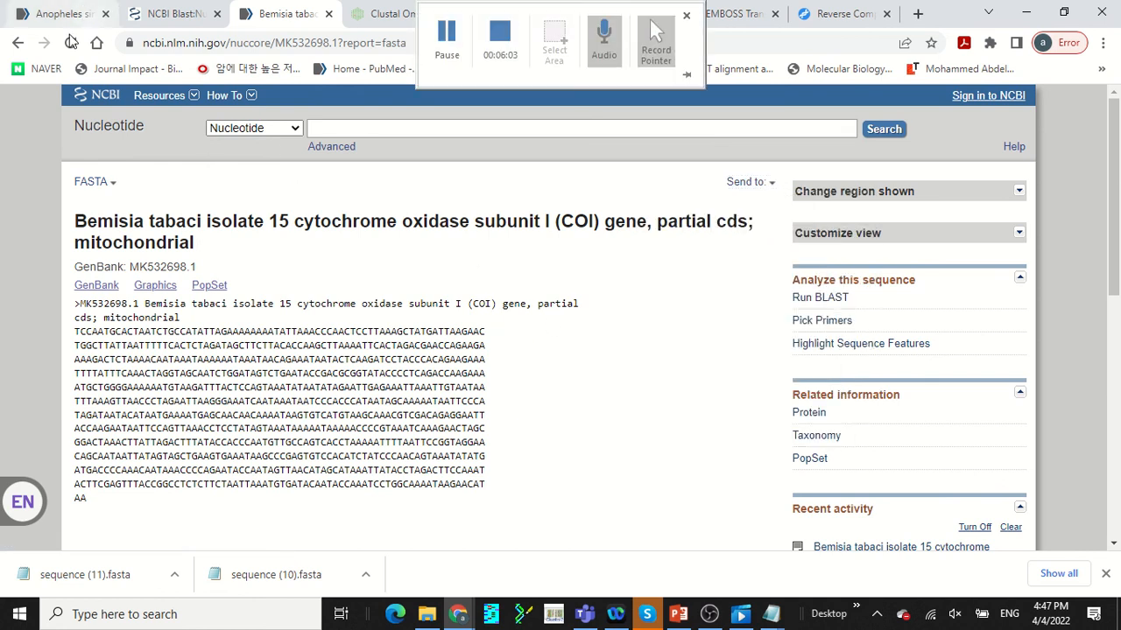
{"action": "left_click", "coordinate": [328, 13]}
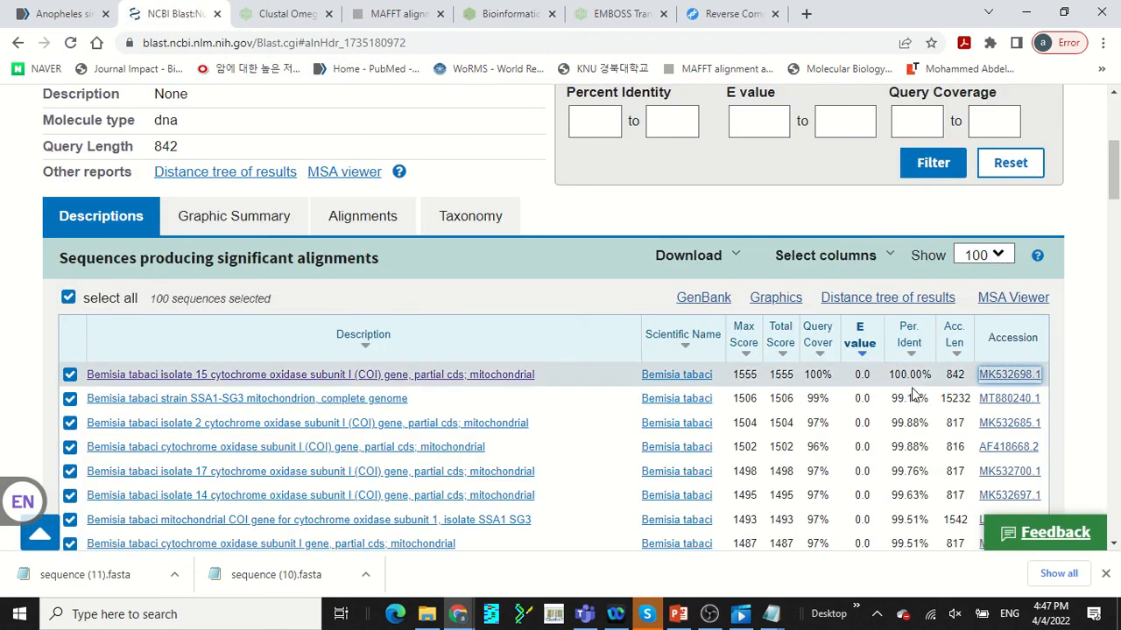
Open the GenBank record MK532700.1 of the isolate 17 hit, read its details, and return to the BLAST descriptions
{"action": "scroll", "coordinate": [1013, 407], "scroll_direction": "down", "scroll_amount": 1}
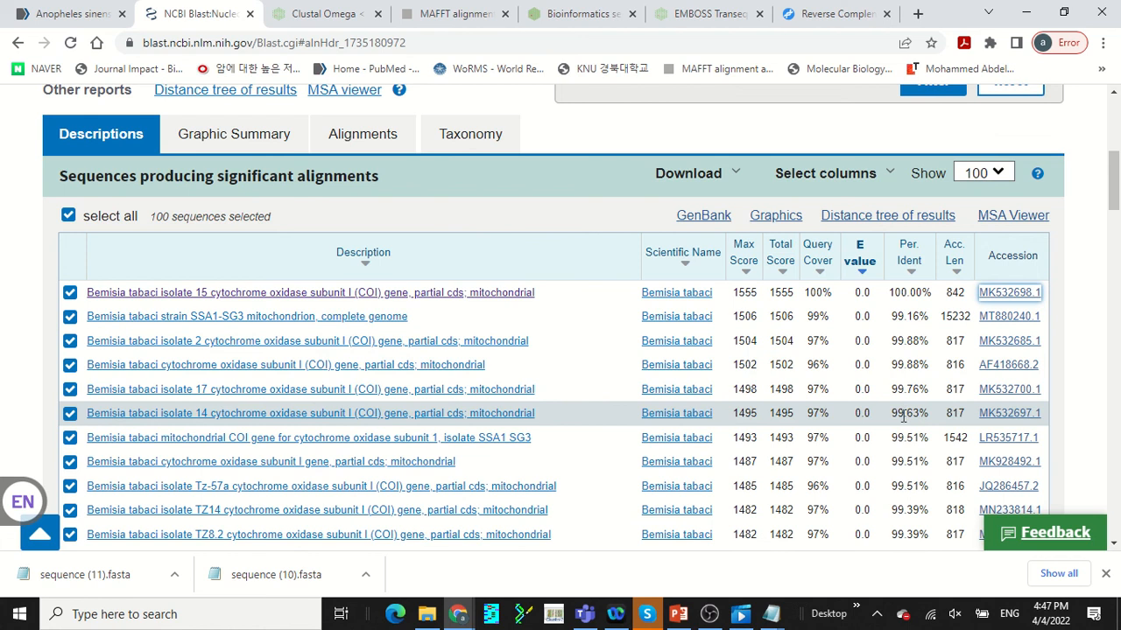
{"action": "left_click", "coordinate": [1001, 391]}
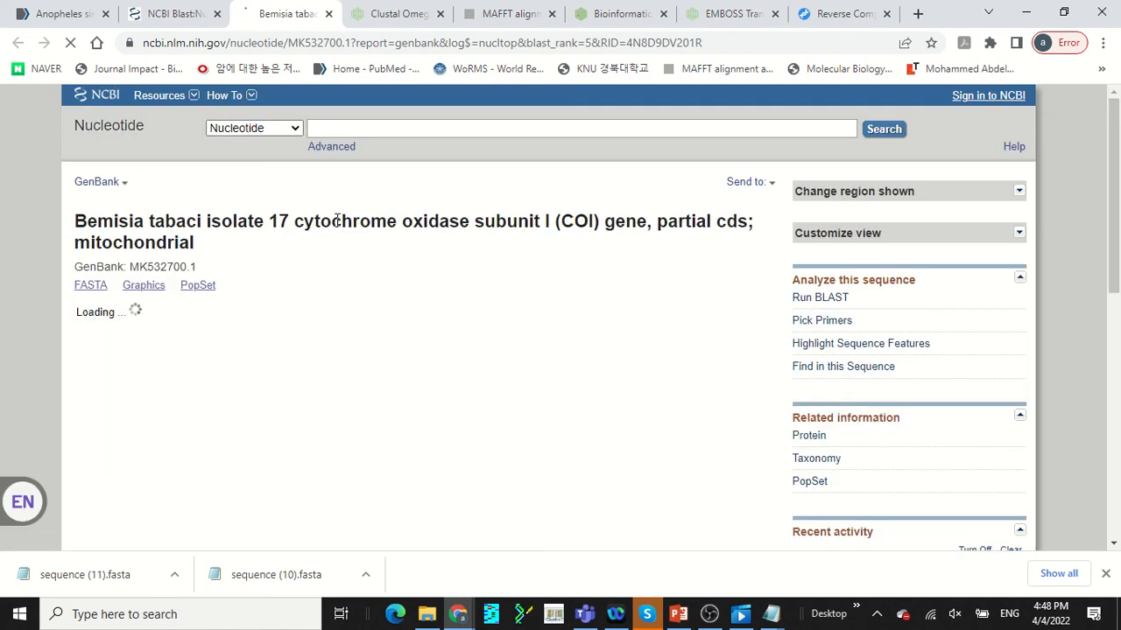
{"action": "scroll", "coordinate": [340, 253], "scroll_direction": "down", "scroll_amount": 3}
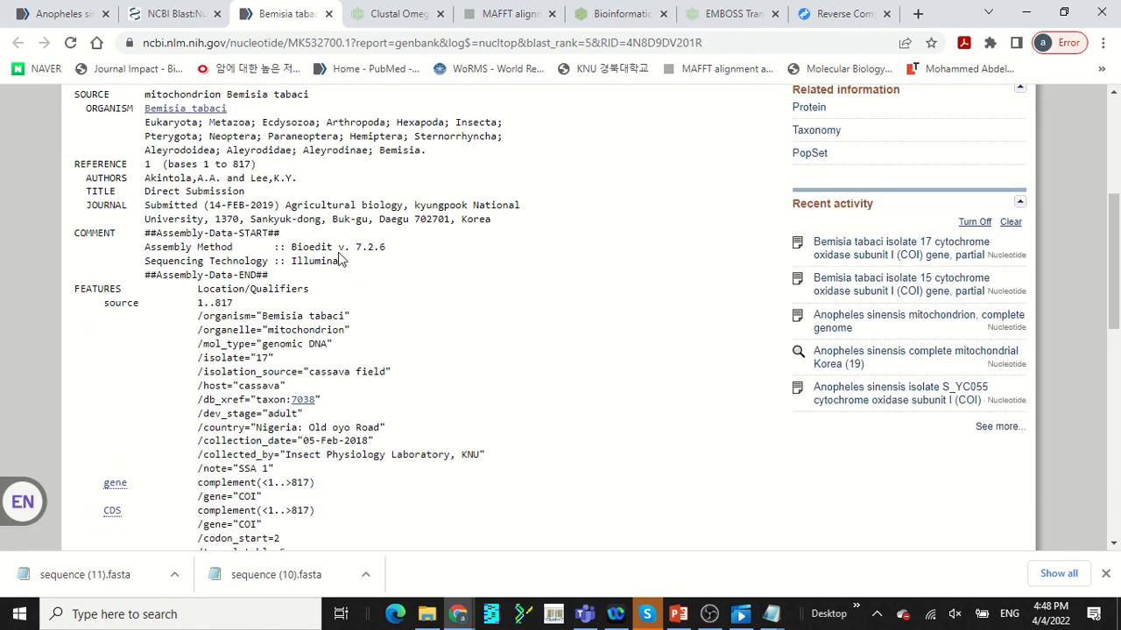
{"action": "scroll", "coordinate": [419, 272], "scroll_direction": "up", "scroll_amount": 3}
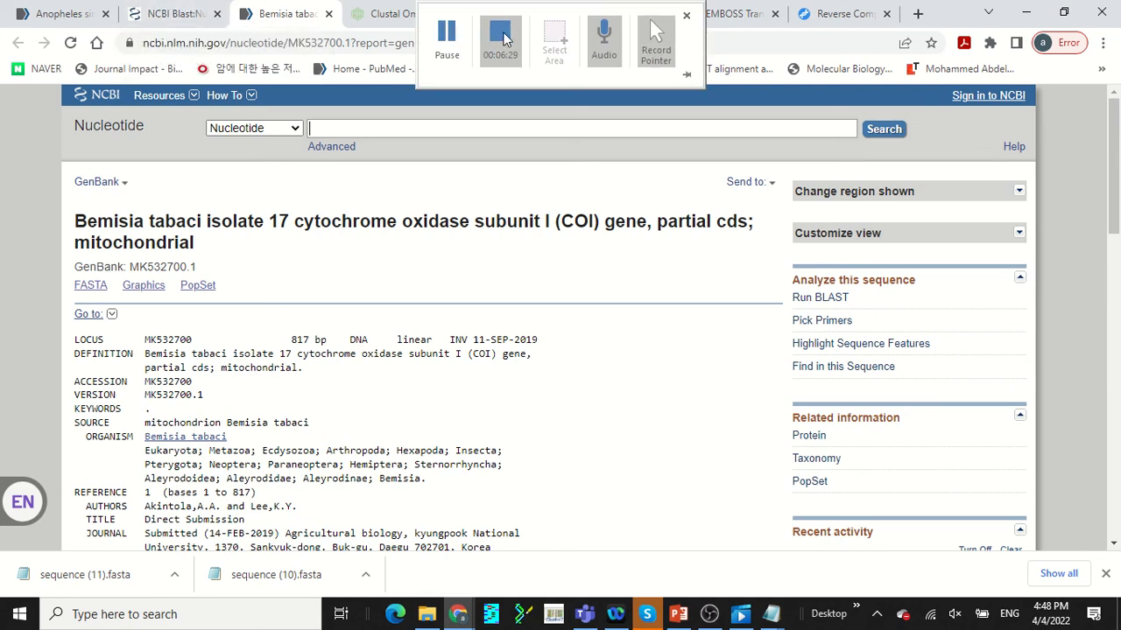
{"action": "left_click", "coordinate": [167, 12]}
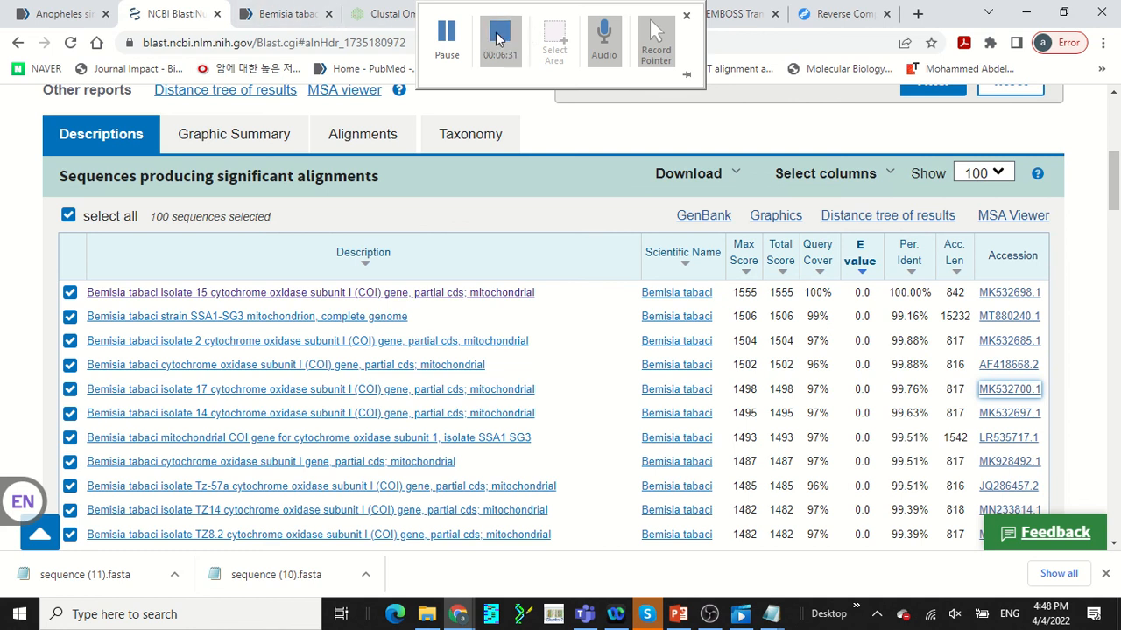